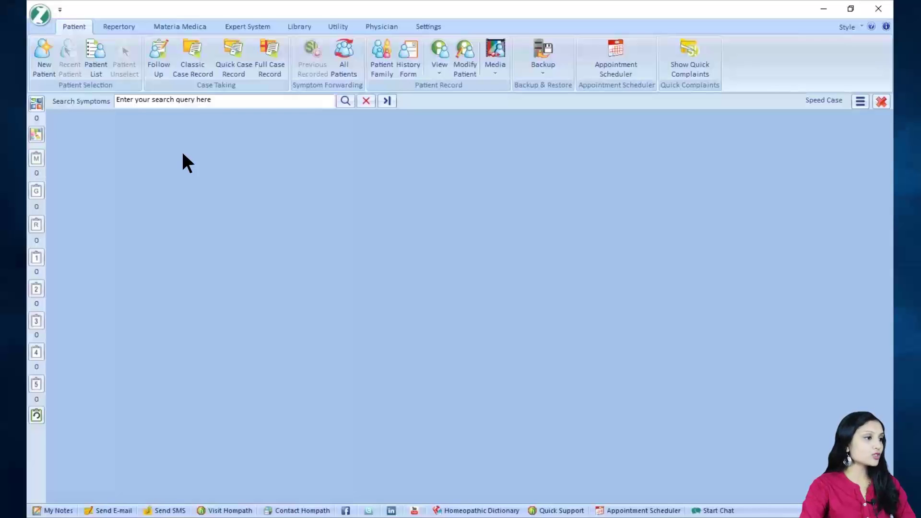
# - Open the repertory in Classic View and collapse the Complete repertory's chapter list
pyautogui.click(120, 26)
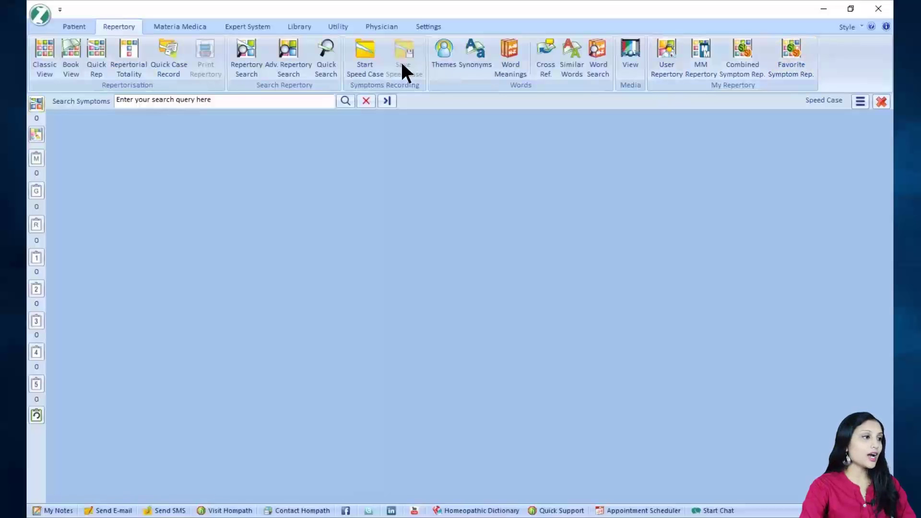
pyautogui.click(54, 70)
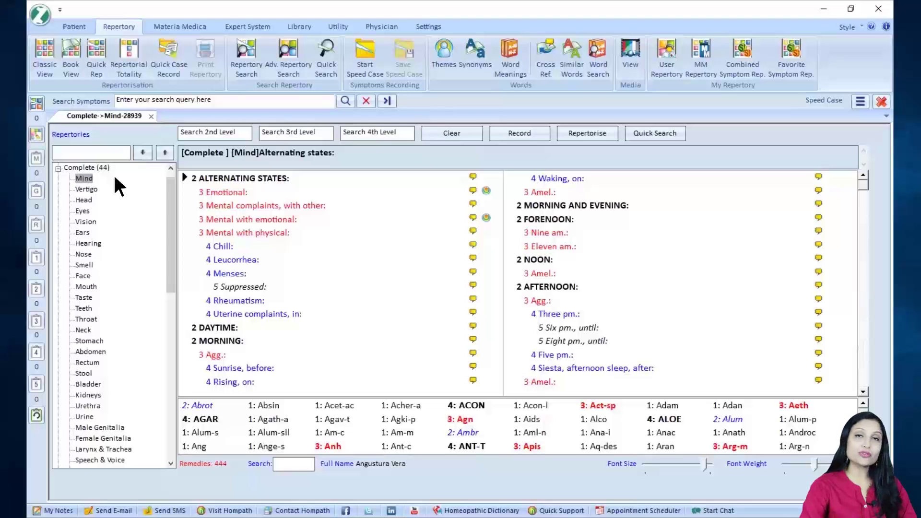
pyautogui.click(58, 169)
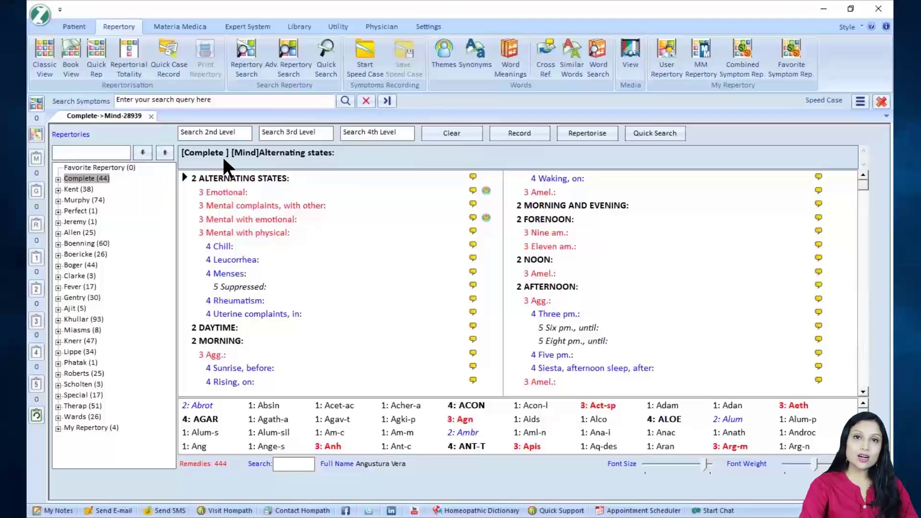
pyautogui.hotkey('shift', 'Right')
pyautogui.hotkey('shift', 'Right')
pyautogui.hotkey('shift', 'Right')
pyautogui.hotkey('shift', 'Right')
pyautogui.hotkey('shift', 'Right')
pyautogui.hotkey('shift', 'Right')
pyautogui.hotkey('shift', 'Right')
pyautogui.hotkey('shift', 'Right')
pyautogui.hotkey('shift', 'Right')
pyautogui.hotkey('shift', 'Right')
pyautogui.hotkey('shift', 'Right')
pyautogui.hotkey('shift', 'Right')
pyautogui.hotkey('shift', 'Right')
pyautogui.hotkey('shift', 'Right')
pyautogui.press('End')
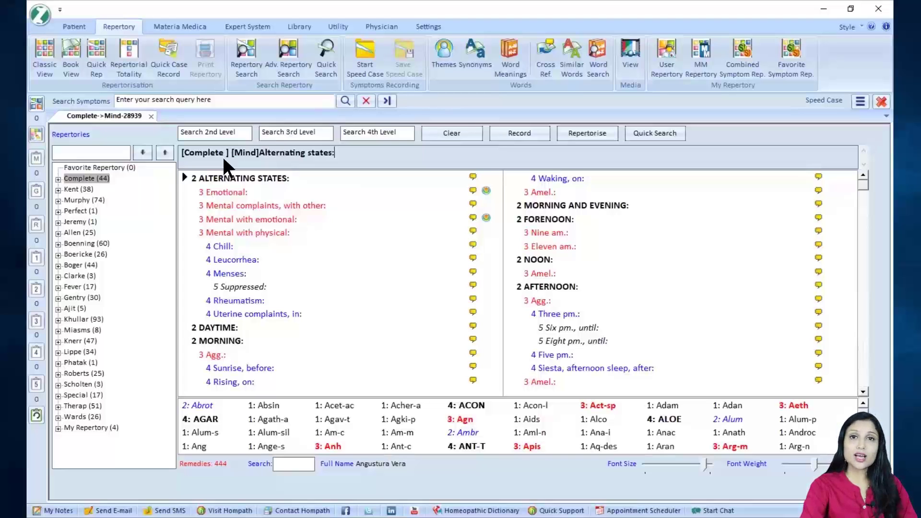
pyautogui.click(241, 133)
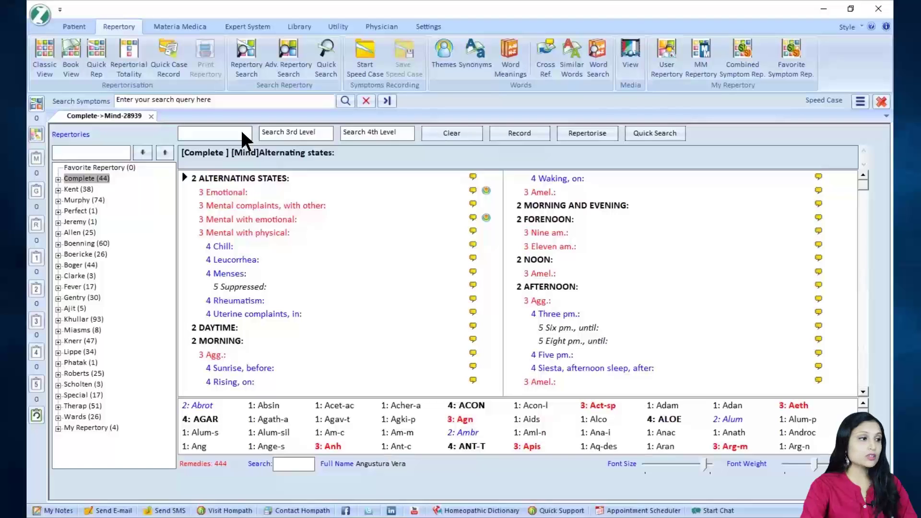
pyautogui.click(321, 131)
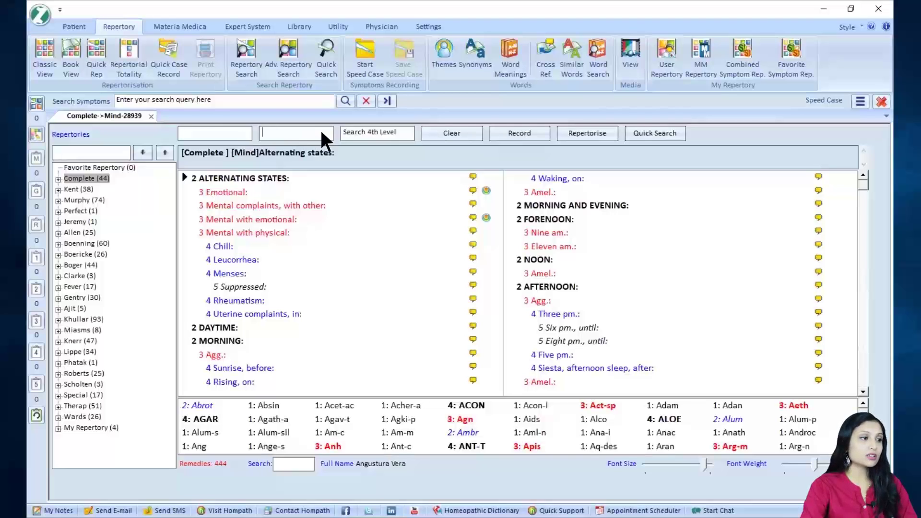
pyautogui.click(403, 134)
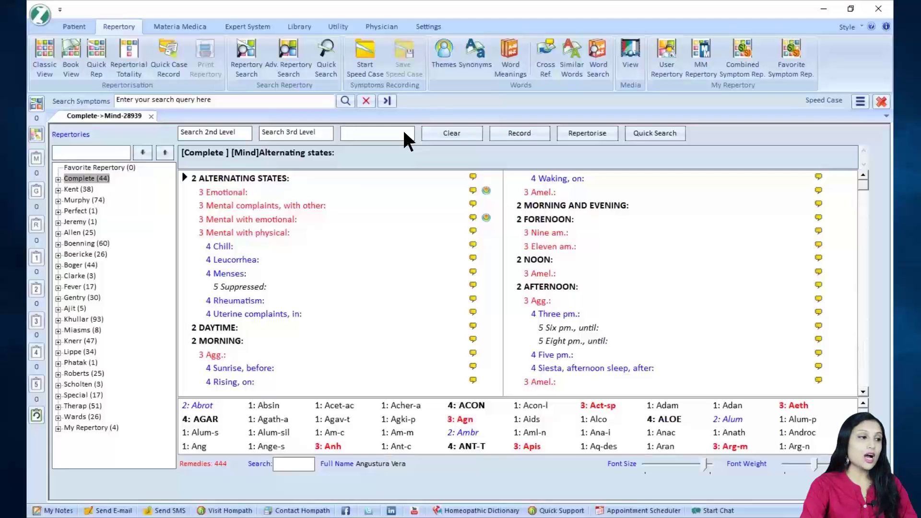
# - Find the Mind rubric Forgetfulness with the second-level search "forg" and record it
pyautogui.click(244, 135)
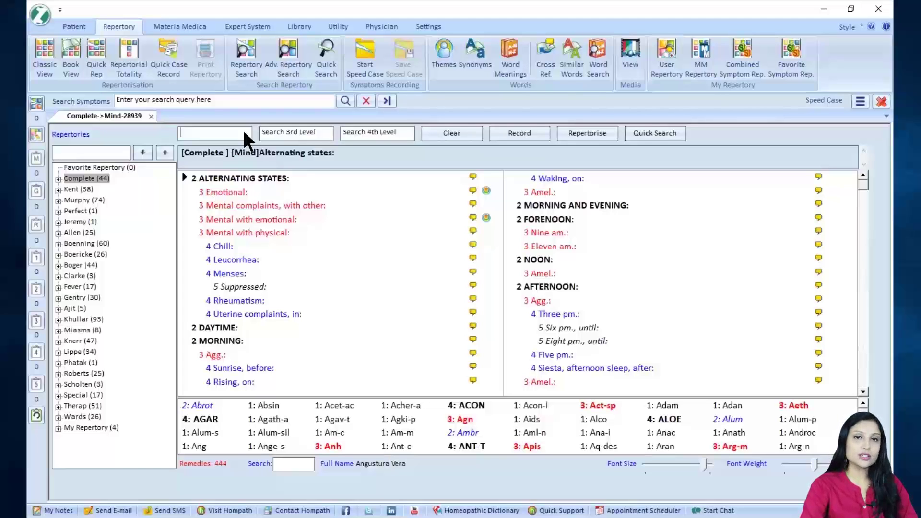
pyautogui.write('forg')
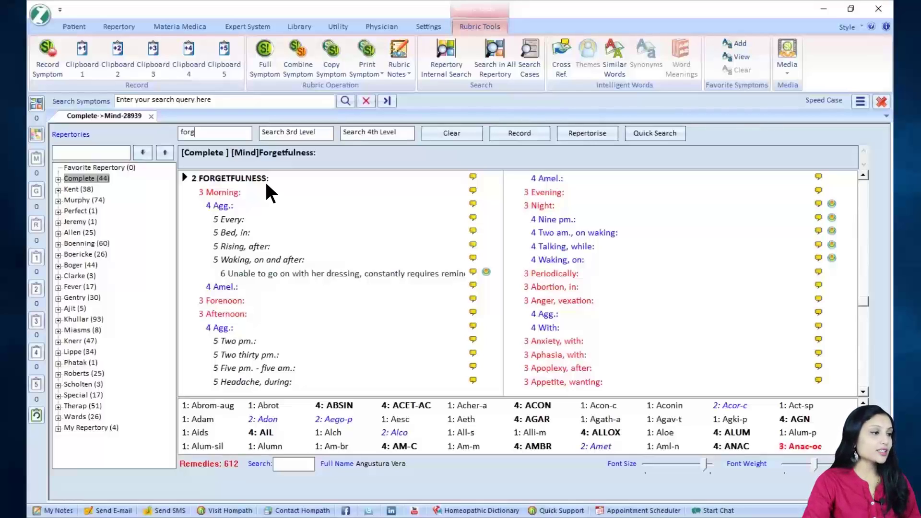
pyautogui.click(56, 63)
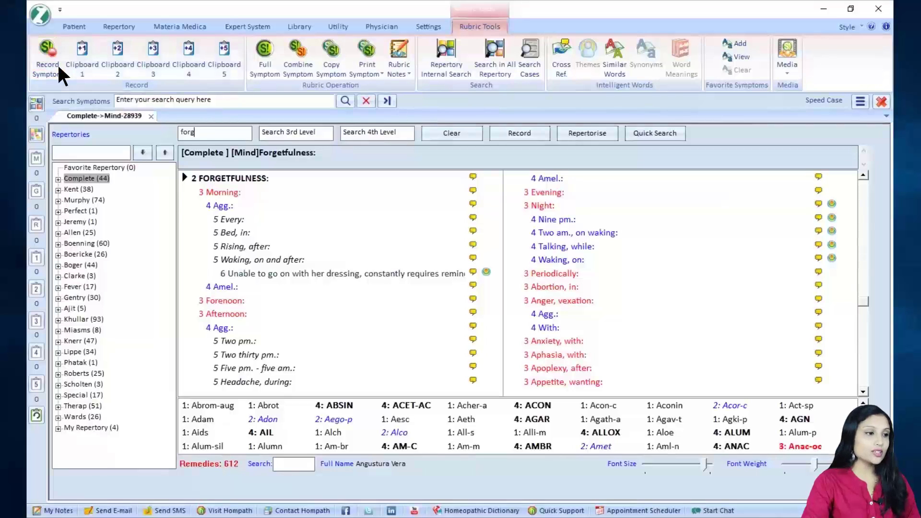
pyautogui.click(536, 133)
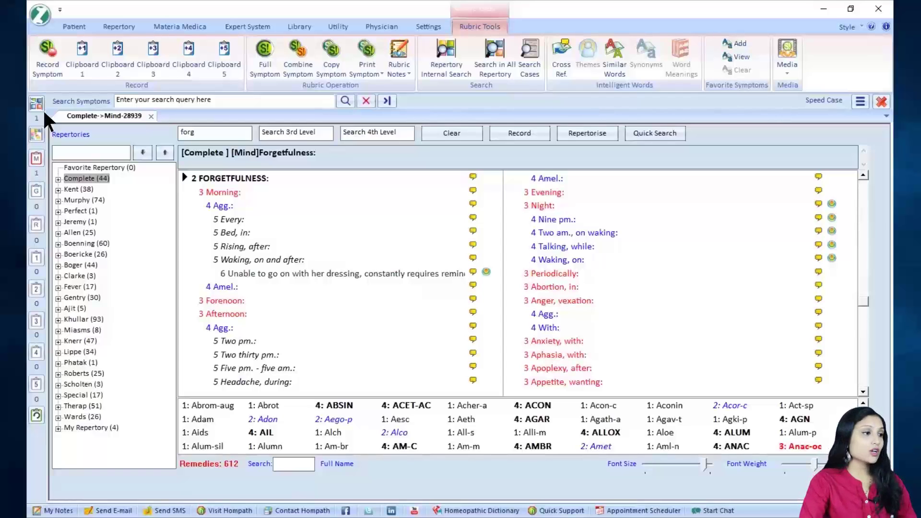
# - Narrow the level searches to "forge" and "fac", then select and record the sub-rubric Recent under Forgetfulness: Facts, for
pyautogui.write('e')
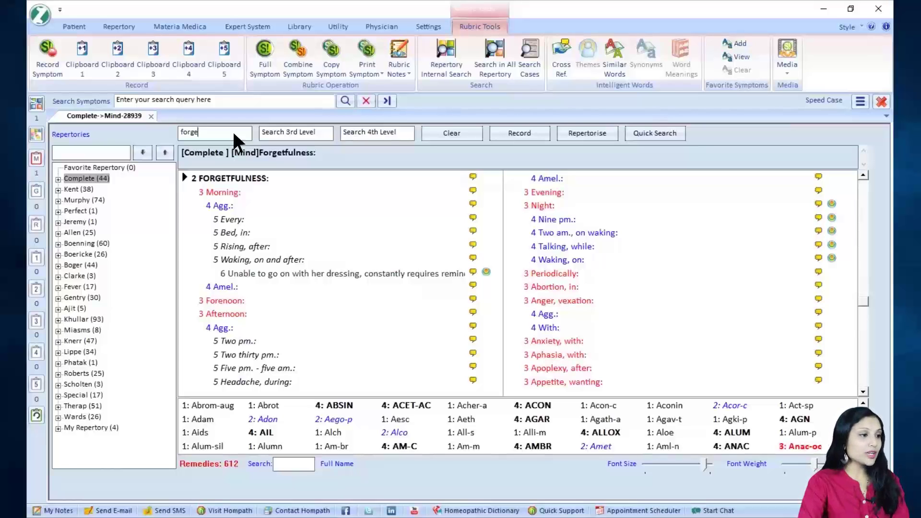
pyautogui.click(321, 134)
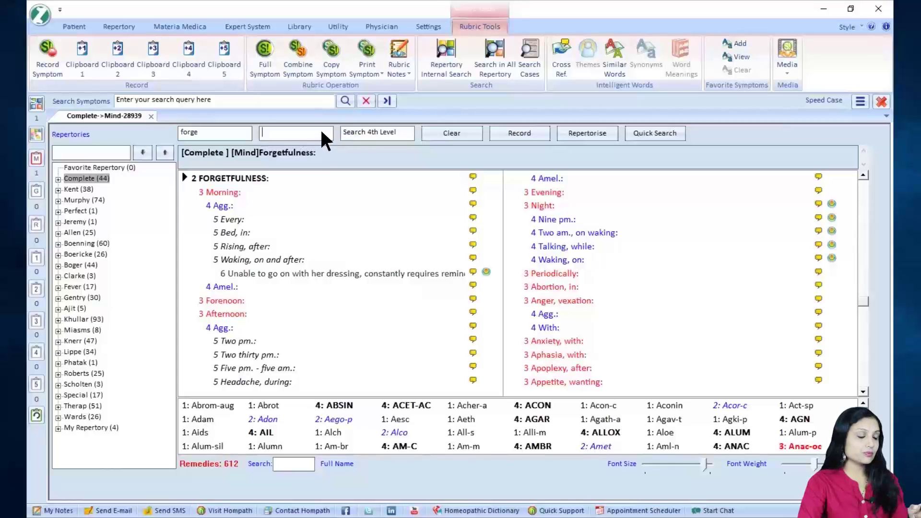
pyautogui.write('fac')
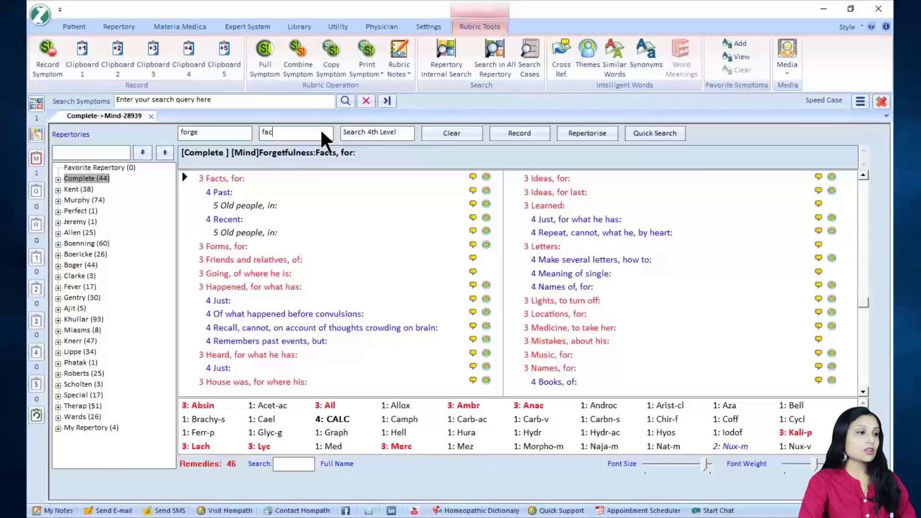
pyautogui.click(237, 223)
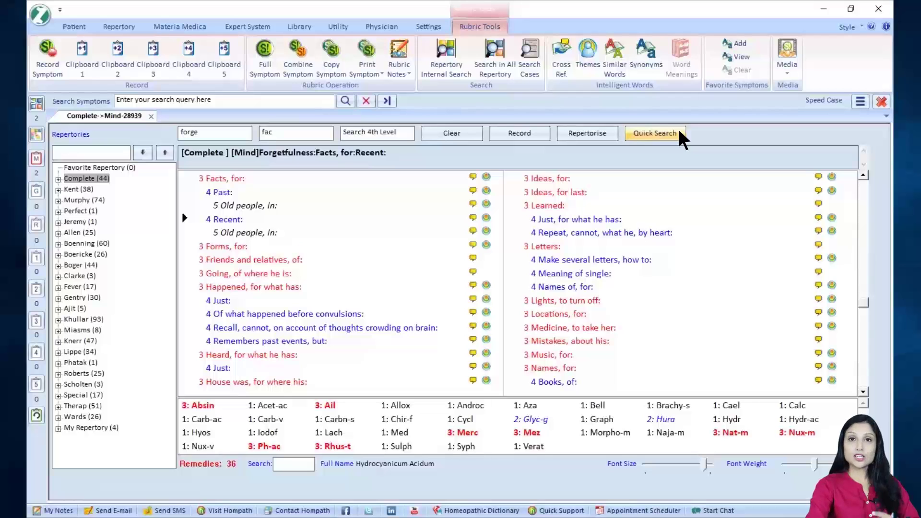
# - Run a quick search in the Mind chapter for "ailments death loved"
pyautogui.click(681, 134)
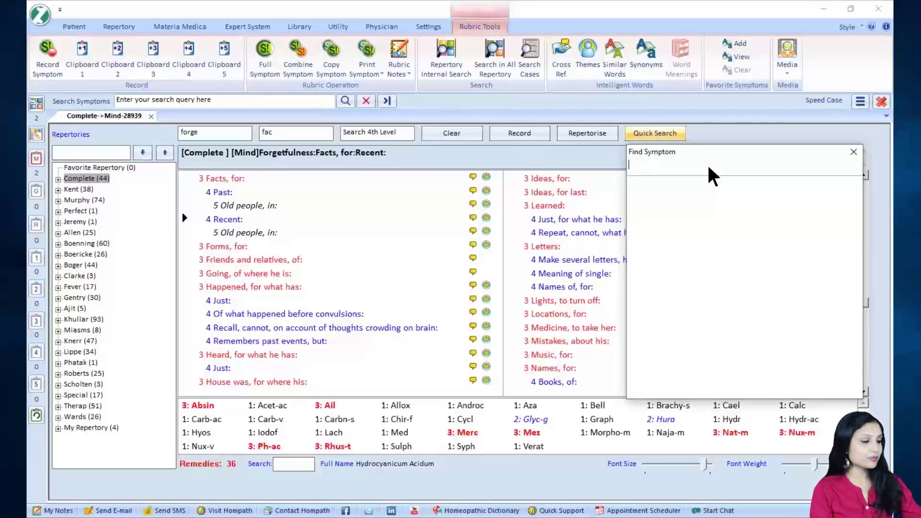
pyautogui.write('ailmen')
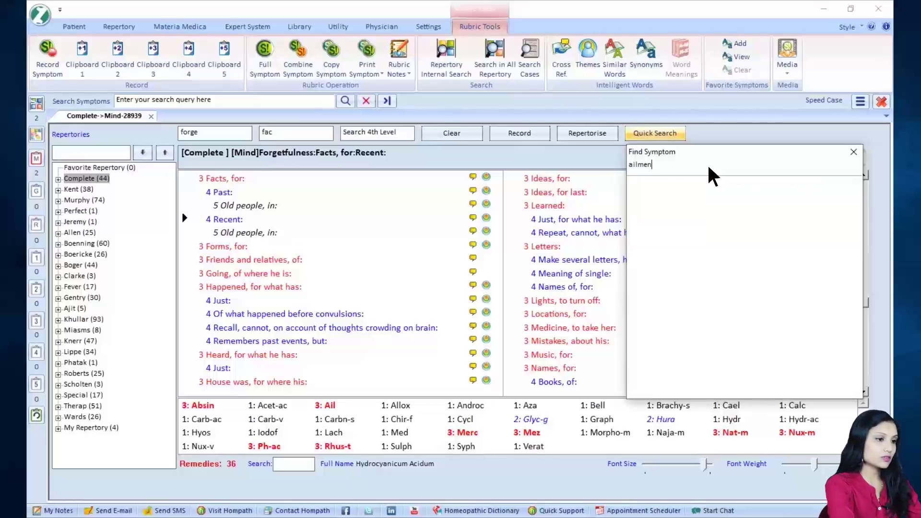
pyautogui.write('ts')
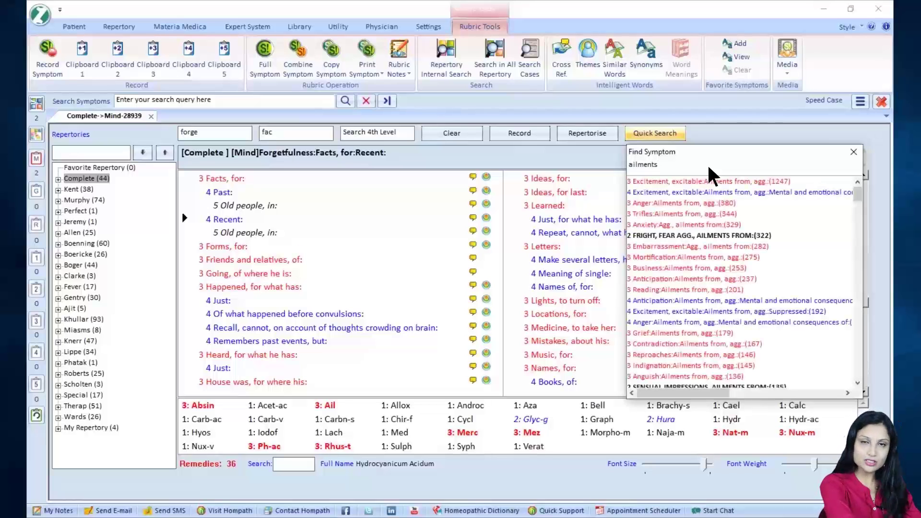
pyautogui.write(' deatg')
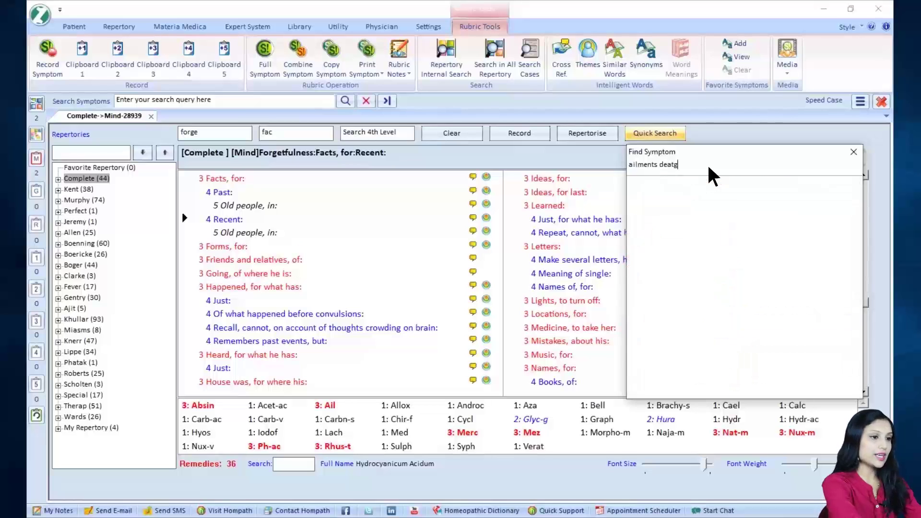
pyautogui.press('BackSpace')
pyautogui.write('h')
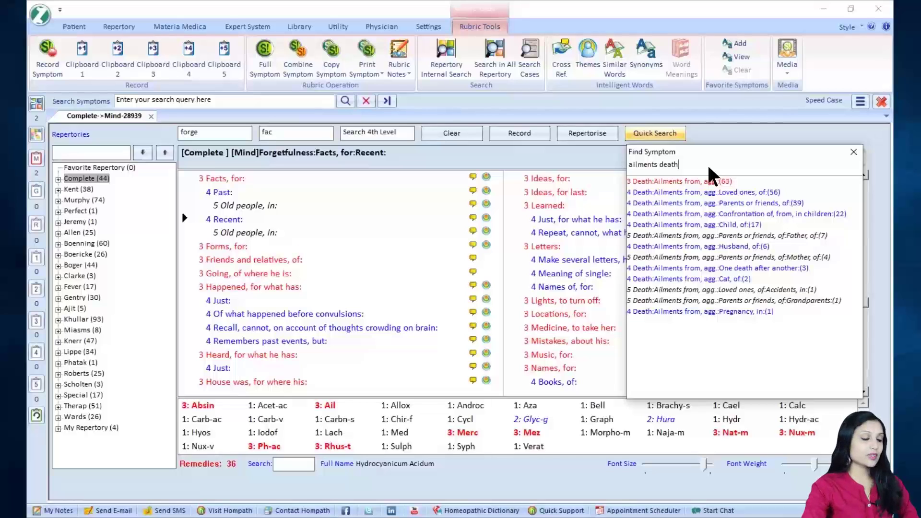
pyautogui.write('loved')
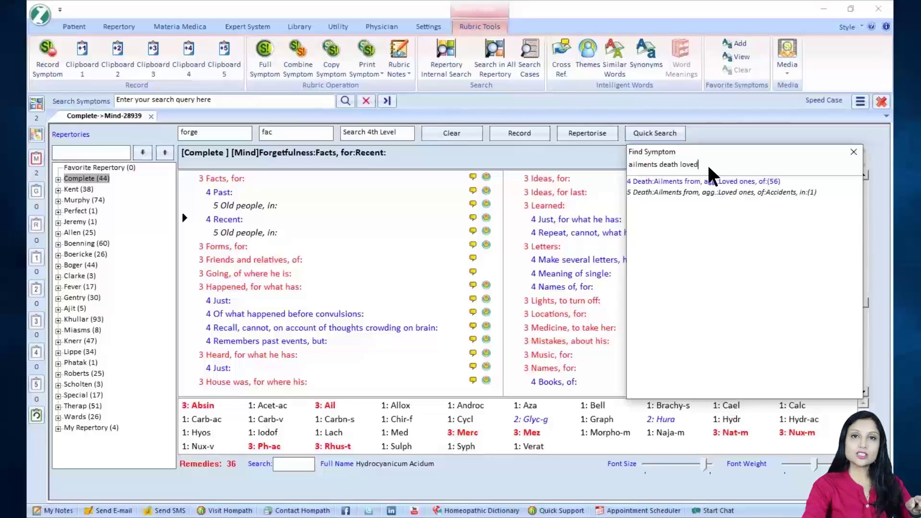
# - Go to the found rubric Death: Ailments from, agg.: Loved ones, of and record it
pyautogui.click(718, 182)
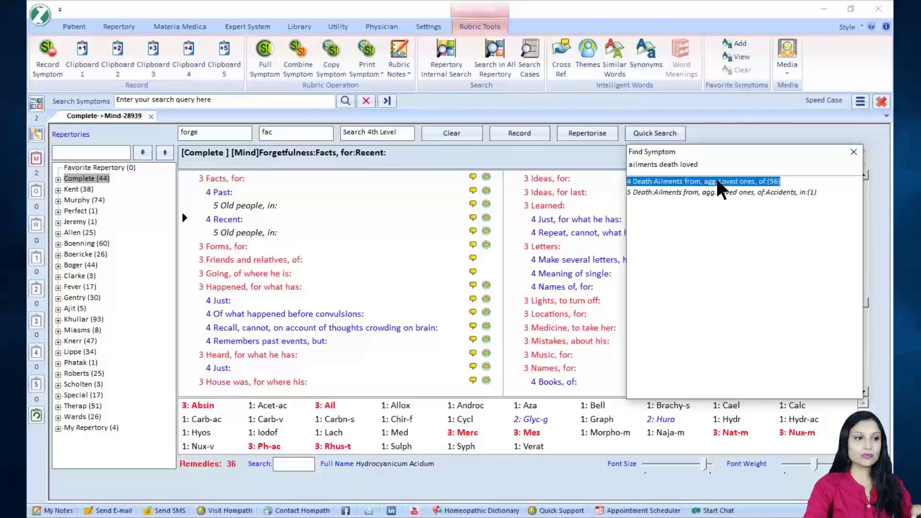
pyautogui.doubleClick(722, 182)
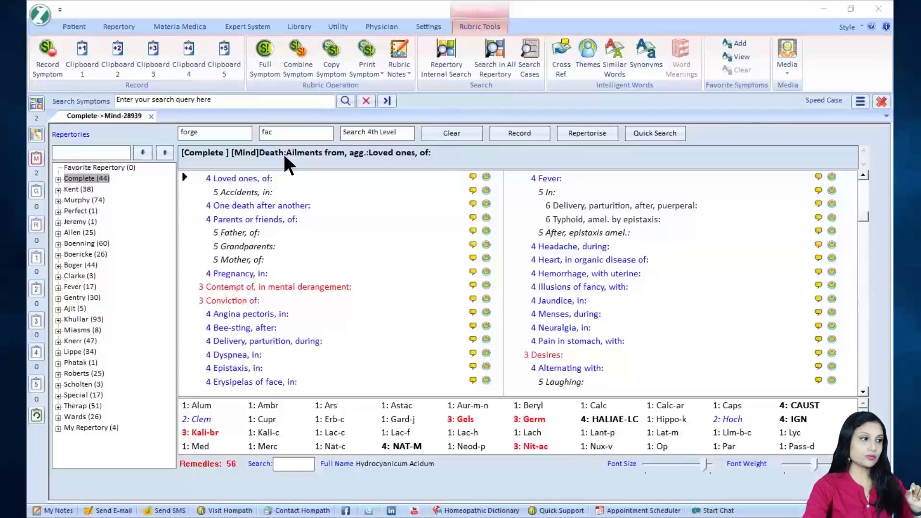
pyautogui.click(53, 74)
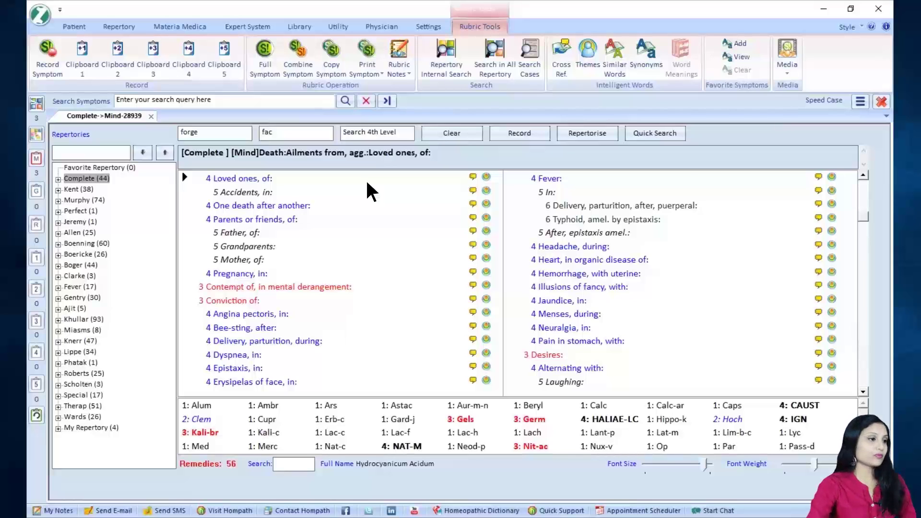
# - Search the symptoms of all repertories for "memory confused" and record the Complete repertory's rubric Memory: Confused
pyautogui.click(283, 100)
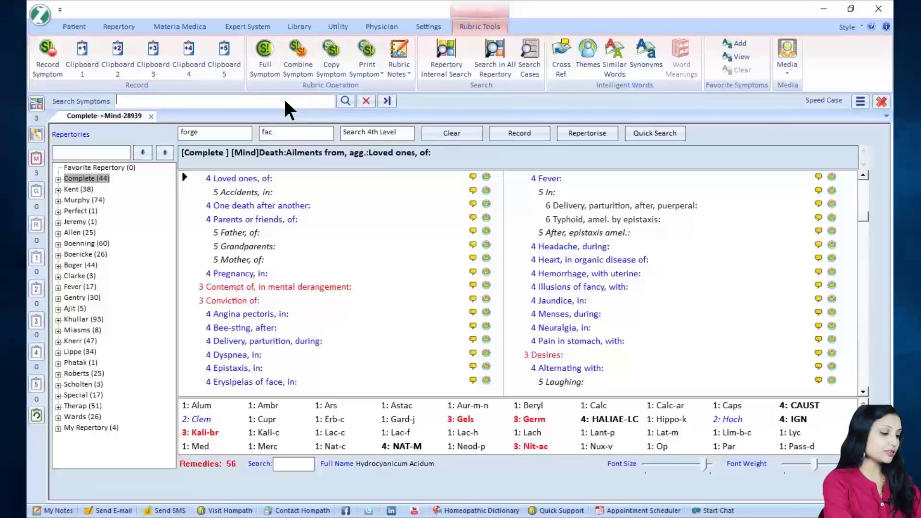
pyautogui.write('memory ')
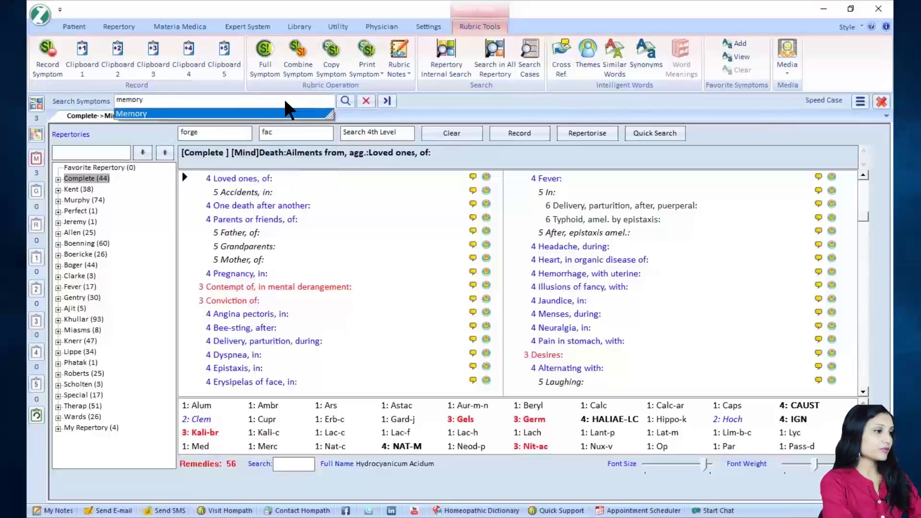
pyautogui.write('confus')
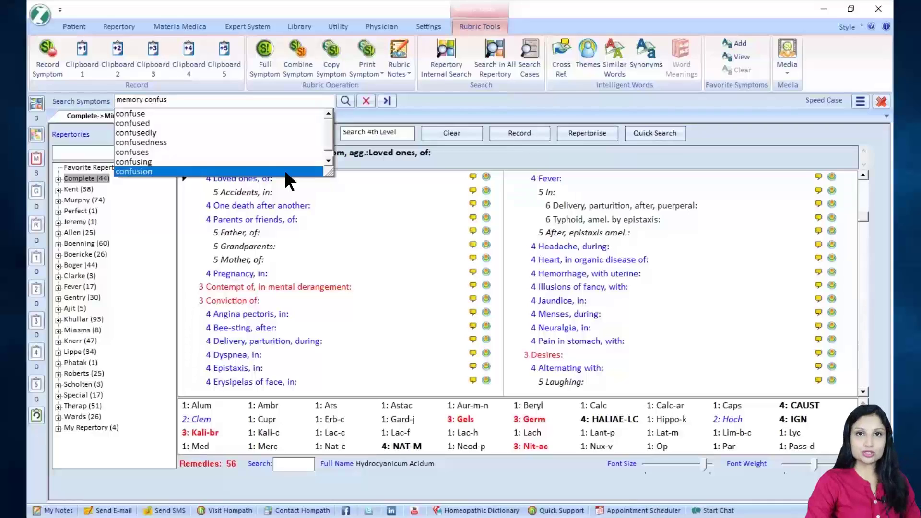
pyautogui.click(286, 124)
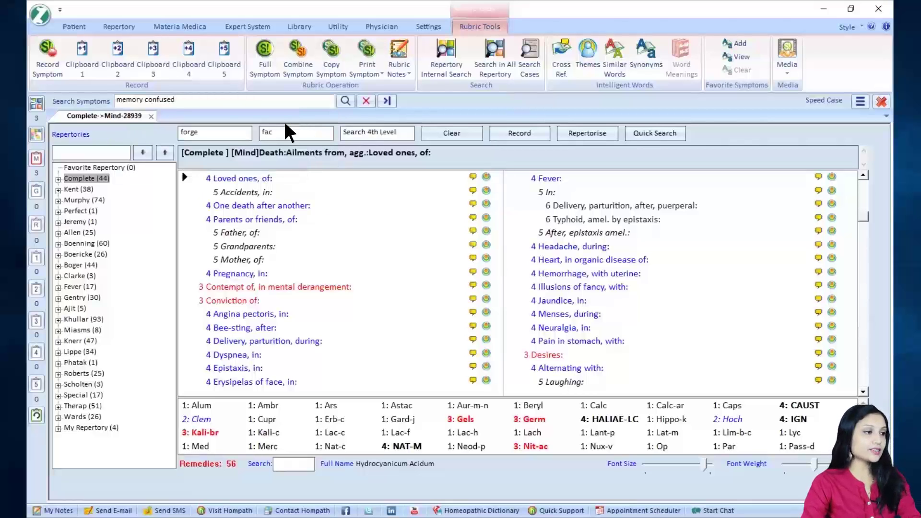
pyautogui.press('Return')
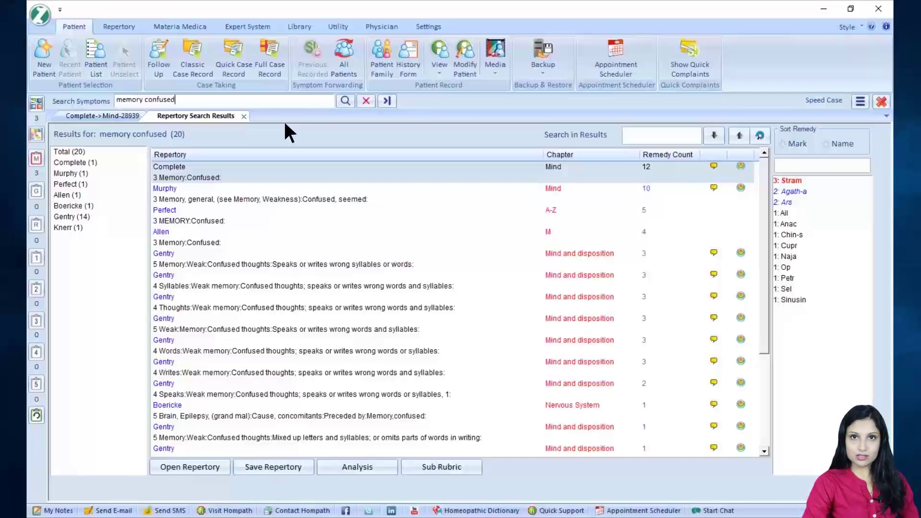
pyautogui.click(228, 177)
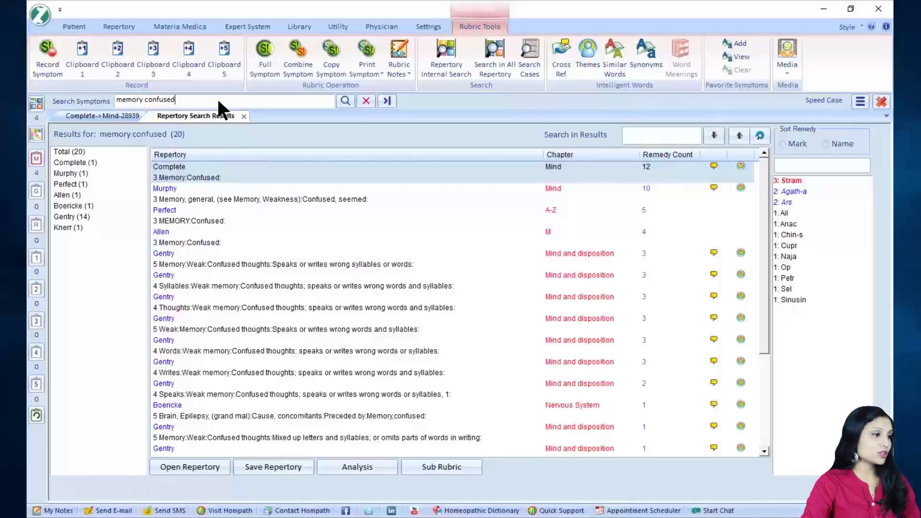
# - Replace the symptom search query with "washing underwear" and run the search
pyautogui.hotkey('ctrl', 'a')
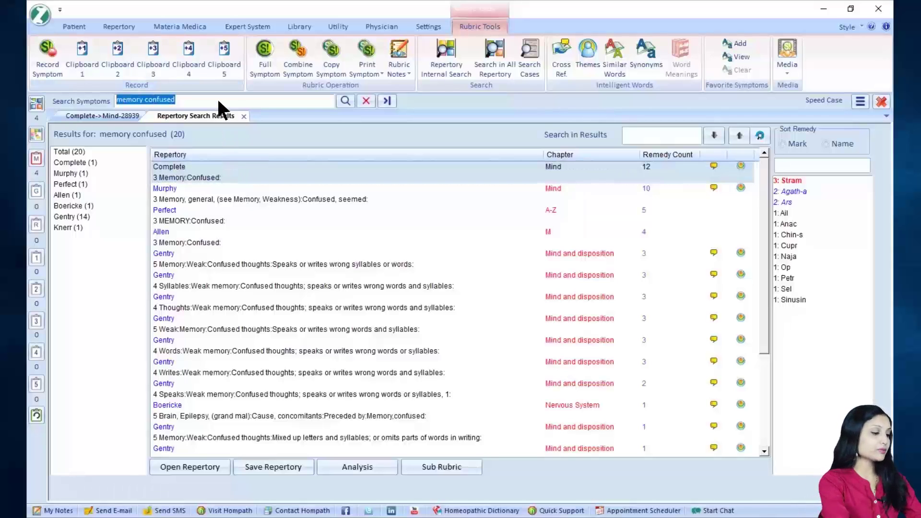
pyautogui.write('washing ')
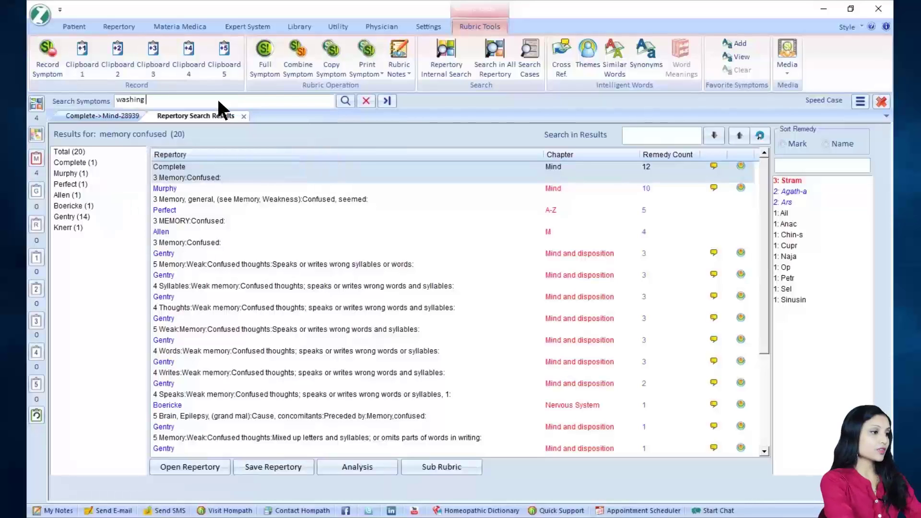
pyautogui.write('unde')
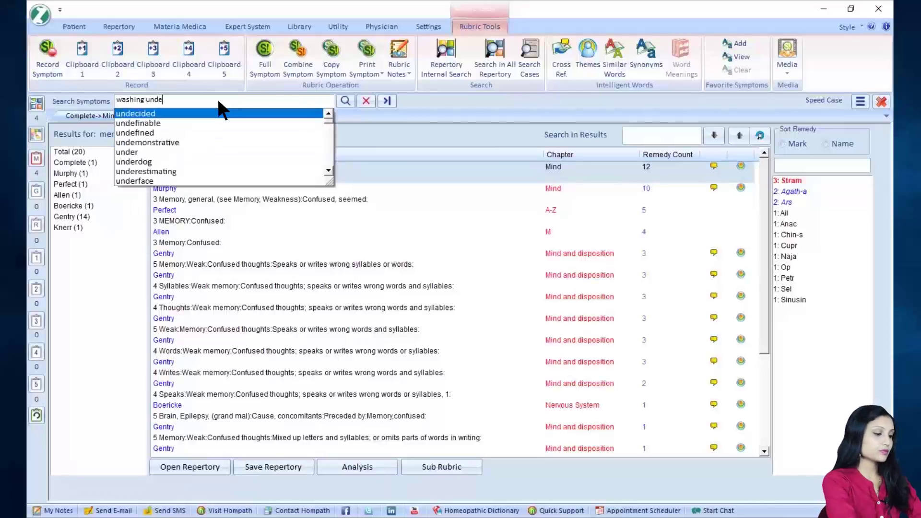
pyautogui.write('rwear')
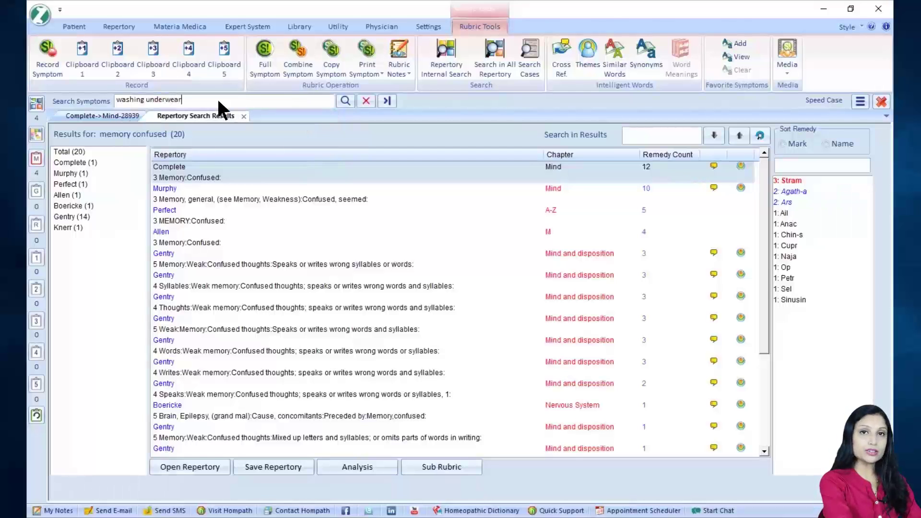
pyautogui.press('Return')
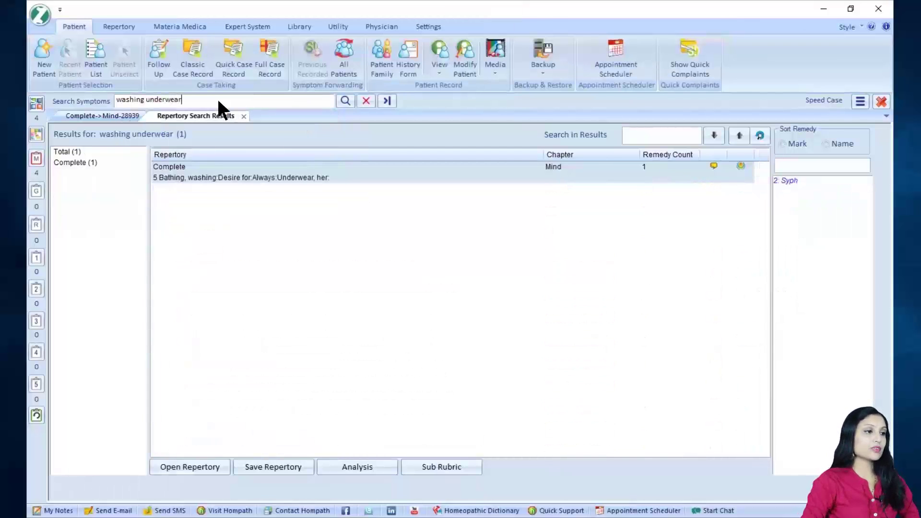
# - Record the Complete repertory's rubric Bathing, washing: Desire for: Always: Underwear, her
pyautogui.click(337, 172)
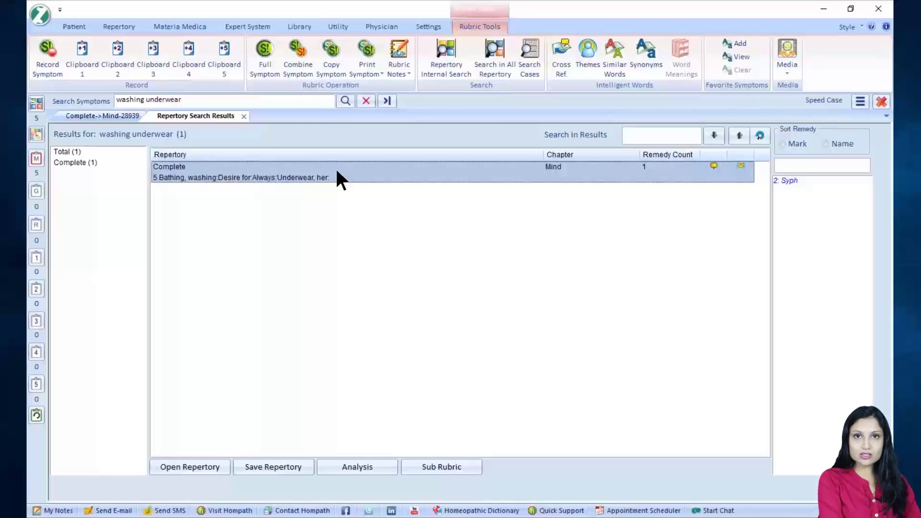
# - Search the symptoms for "Fastidious" and record the Complete repertory's general Mind rubric Fastidious
pyautogui.click(272, 101)
pyautogui.hotkey('ctrl', 'a')
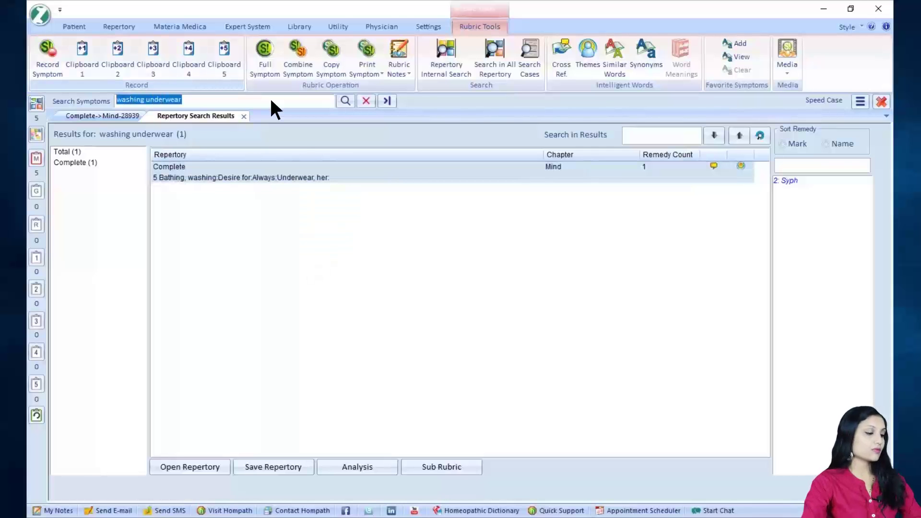
pyautogui.write('fasti')
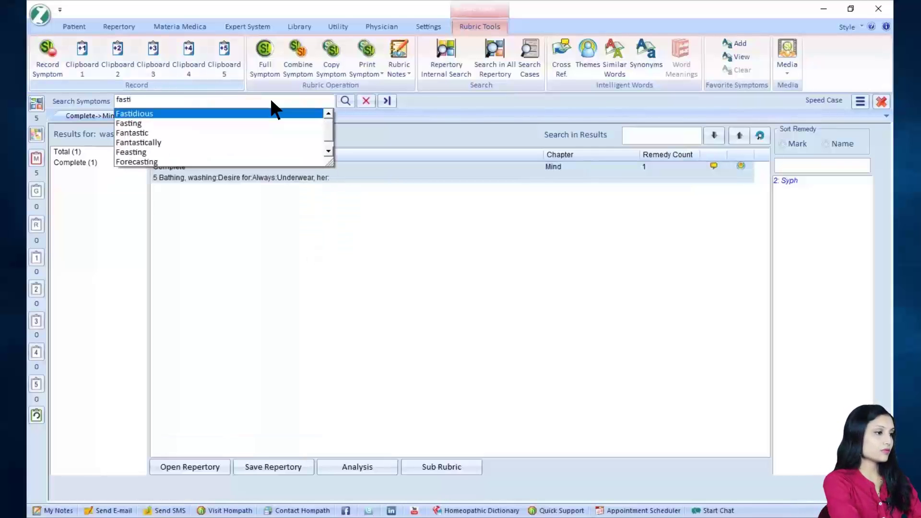
pyautogui.press('Return')
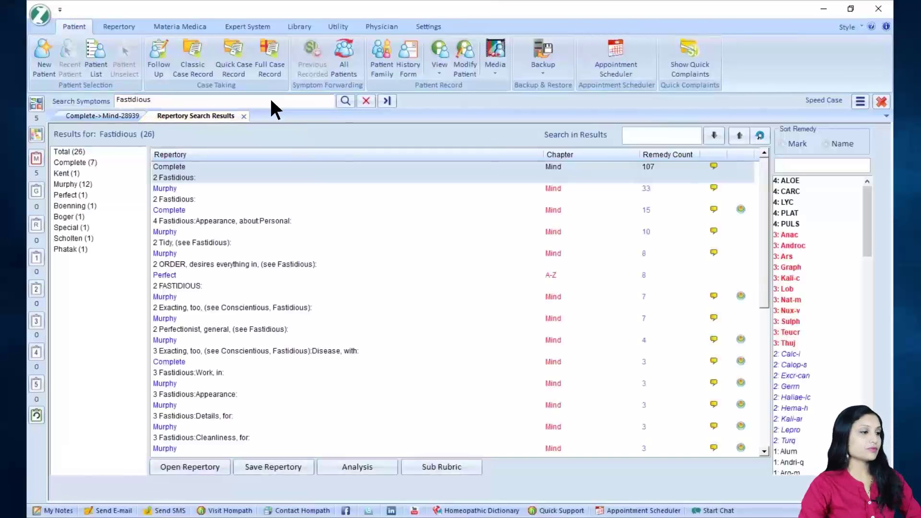
pyautogui.click(344, 174)
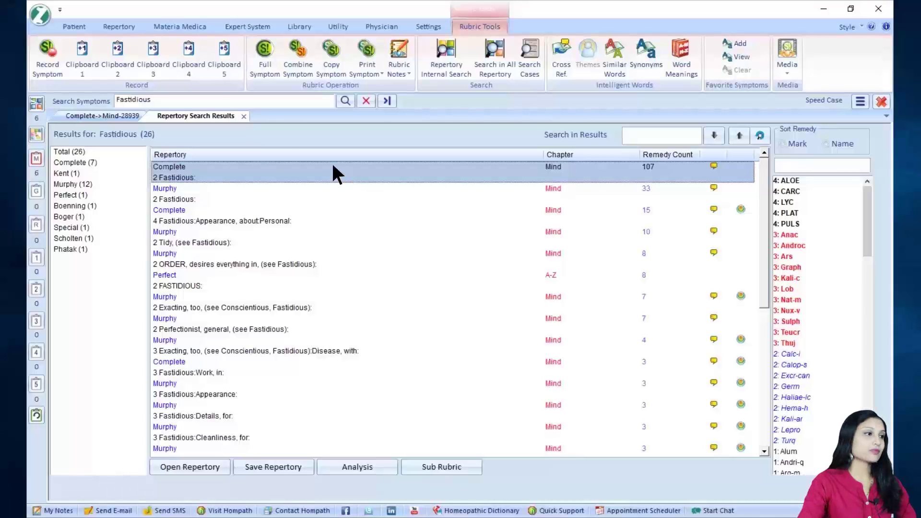
# - Open the Quick Case Record and look through its list of chapters
pyautogui.click(119, 27)
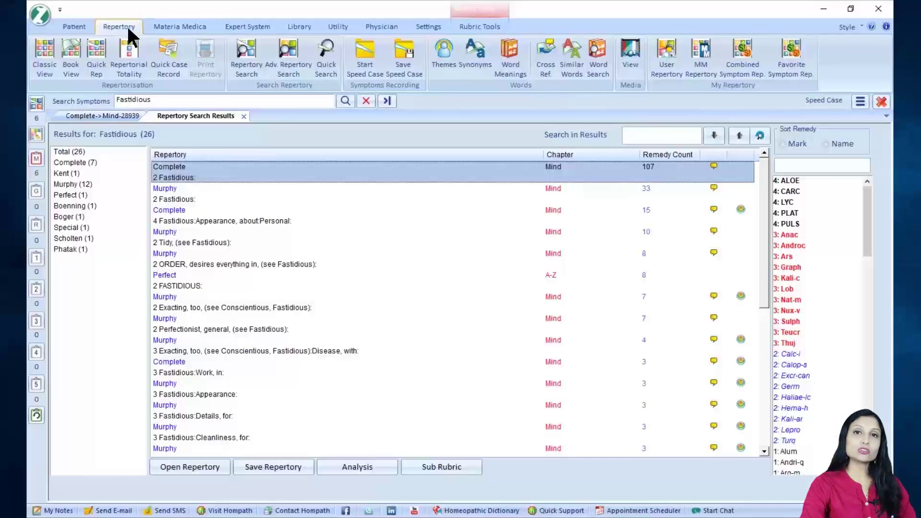
pyautogui.click(182, 72)
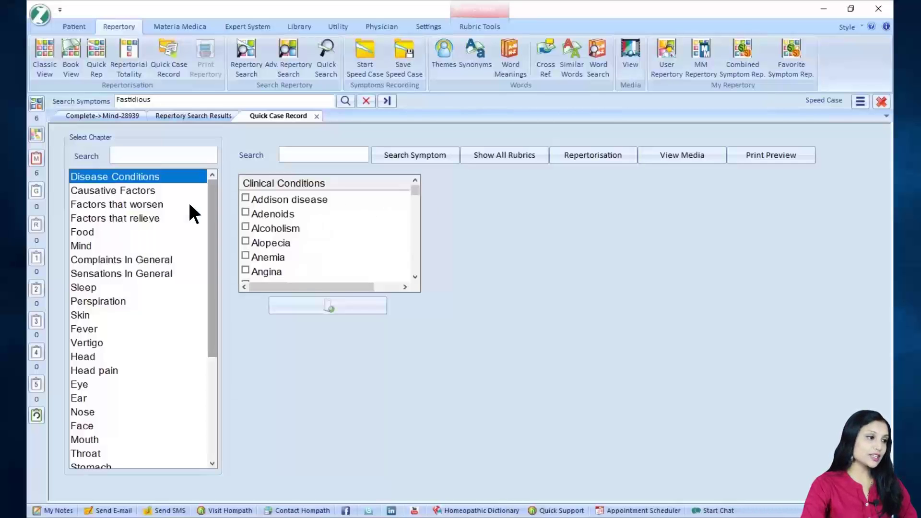
pyautogui.scroll(-2, 191, 207)
pyautogui.scroll(-2, 190, 212)
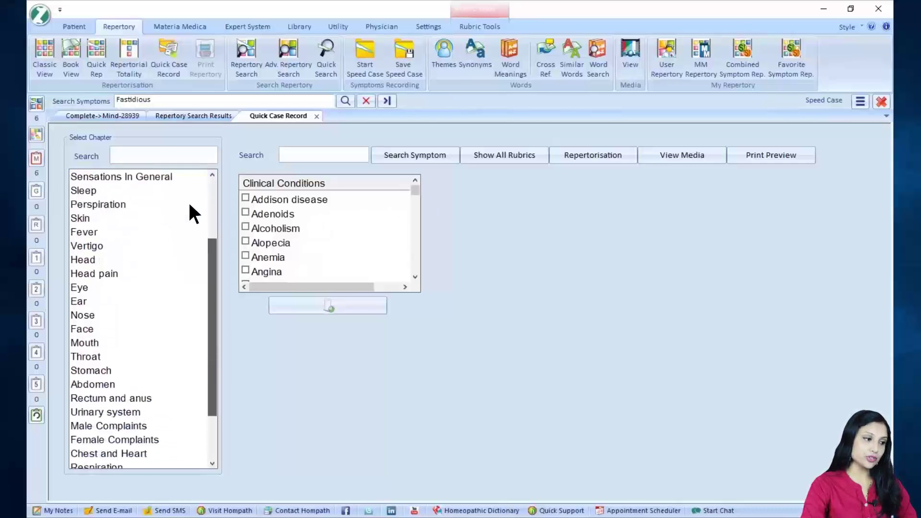
pyautogui.scroll(3, 190, 211)
pyautogui.scroll(1, 190, 211)
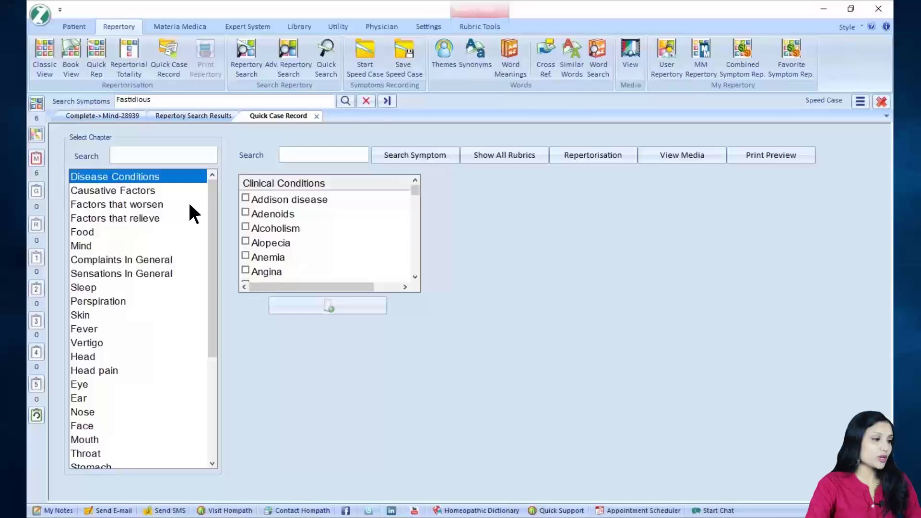
pyautogui.scroll(-3, 192, 213)
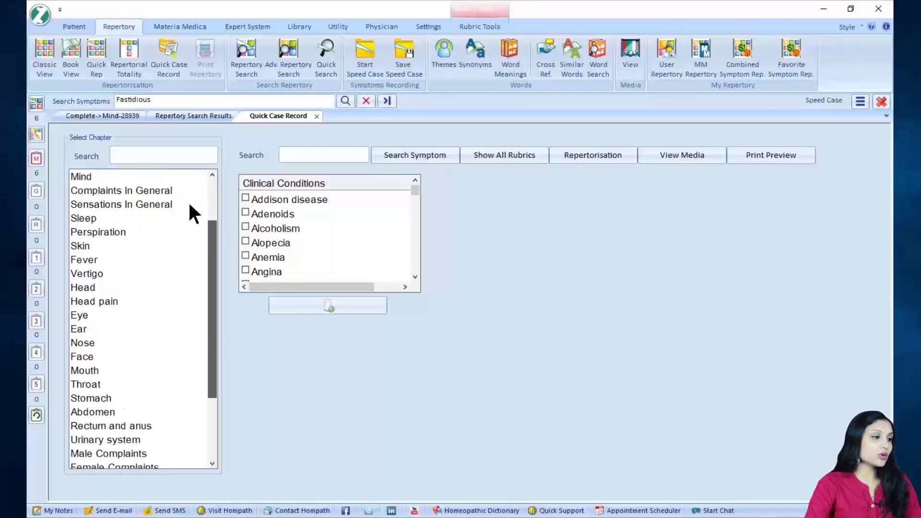
pyautogui.scroll(-2, 192, 213)
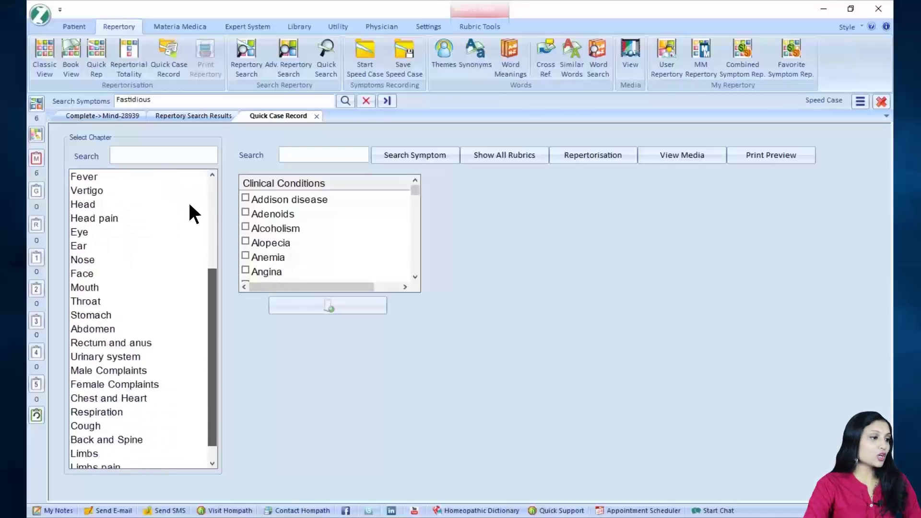
# - Open the Stomach chapter and look through its symptom groups, including the Appetite options
pyautogui.click(116, 316)
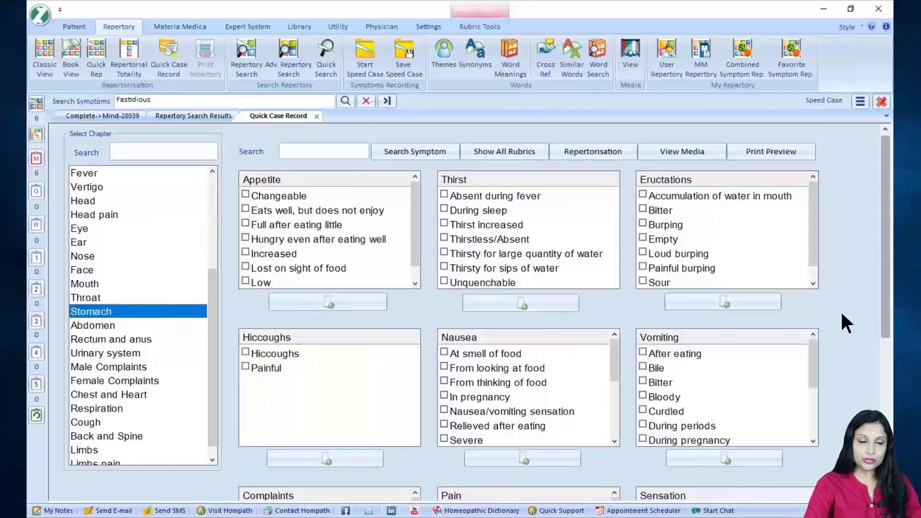
pyautogui.scroll(-5, 843, 314)
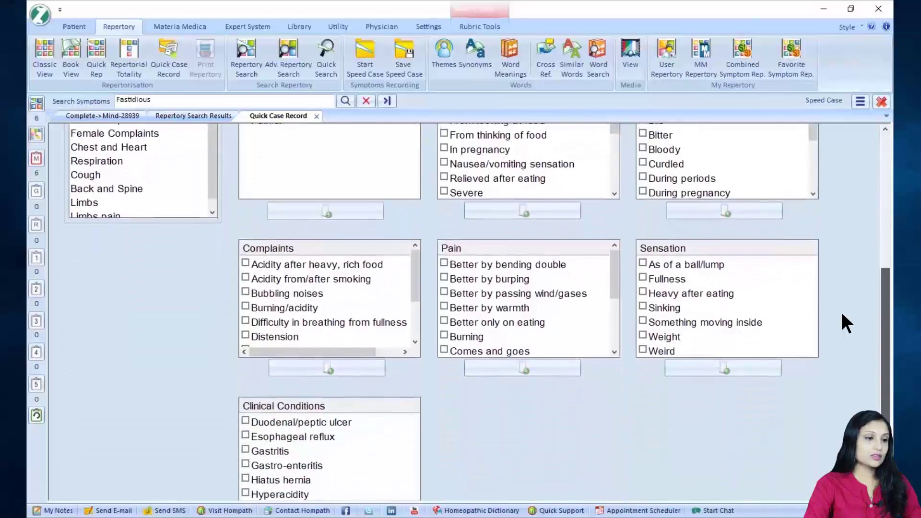
pyautogui.scroll(6, 842, 314)
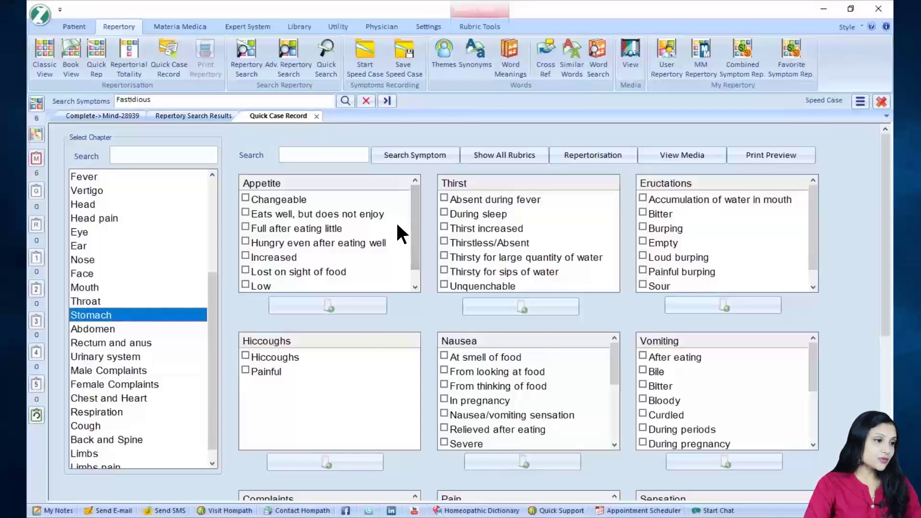
pyautogui.moveTo(398, 225)
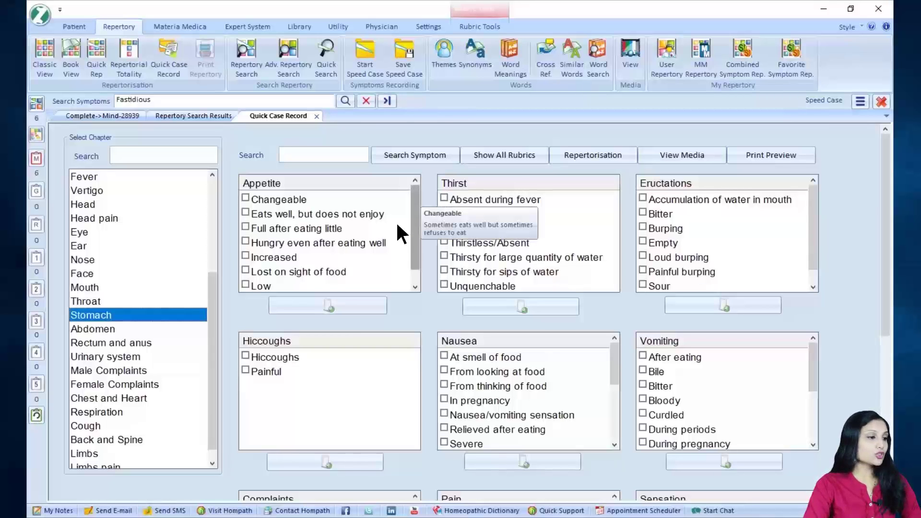
pyautogui.scroll(-1, 398, 226)
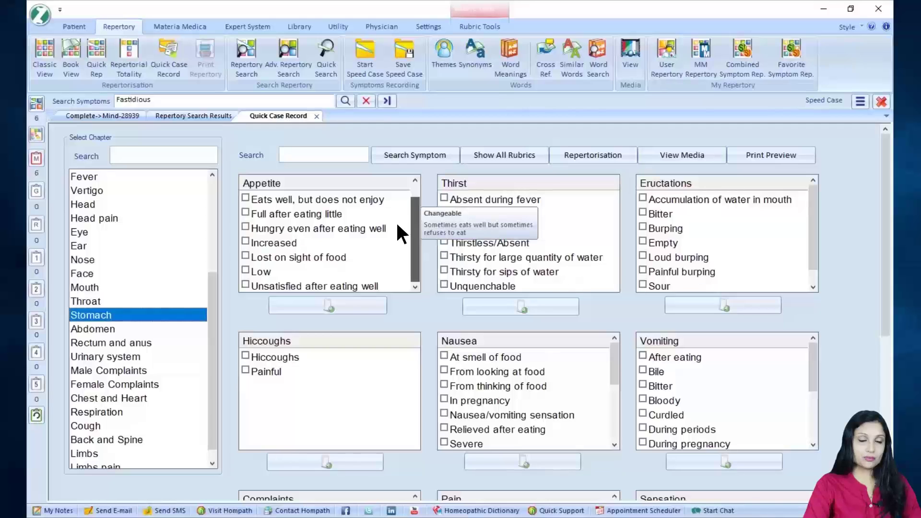
pyautogui.scroll(1, 397, 234)
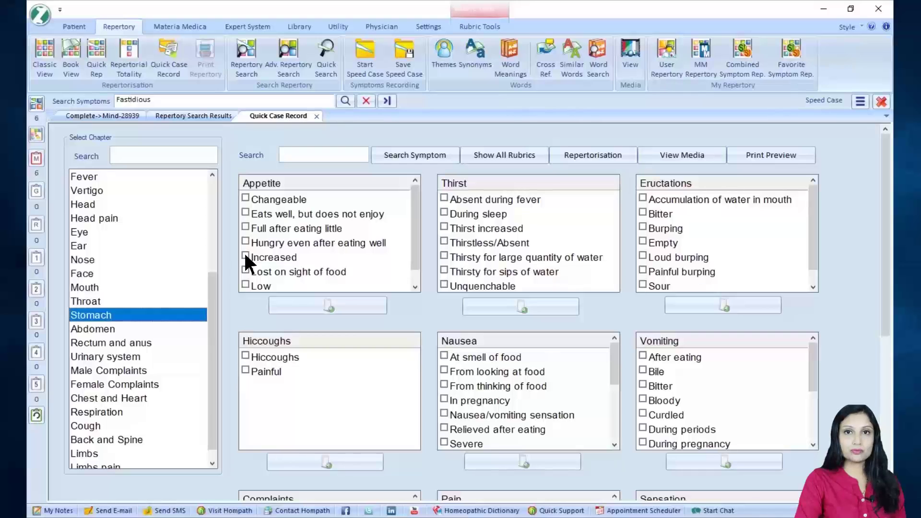
# - Show all rubrics for Increased appetite and record the Complete repertory's rubric Appetite: Ravenous, canine, excessive
pyautogui.click(273, 259)
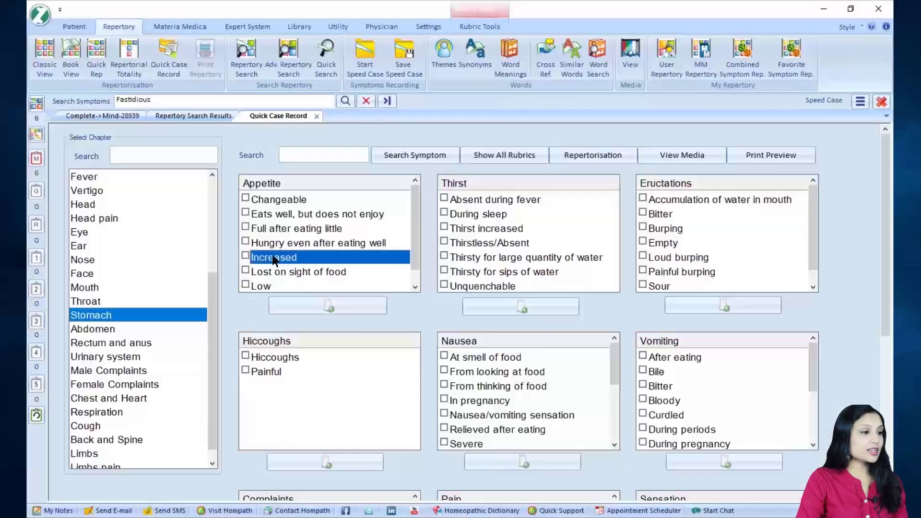
pyautogui.click(540, 154)
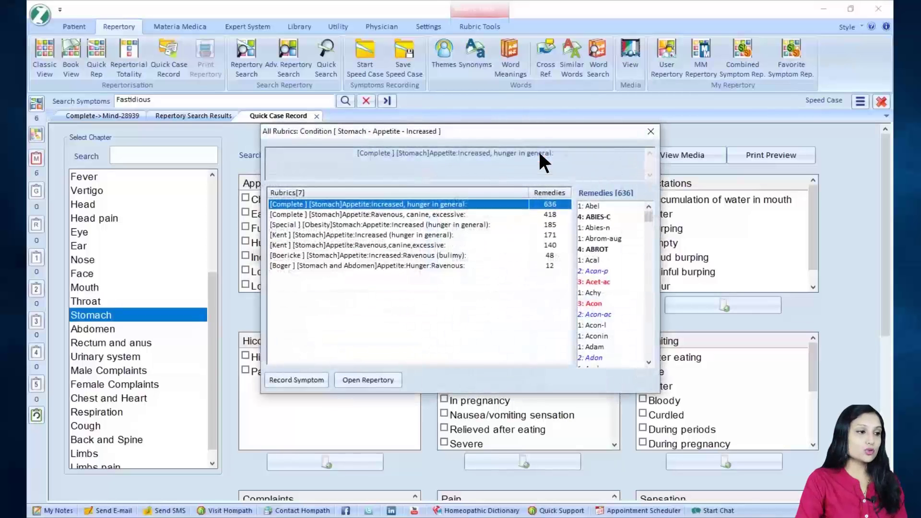
pyautogui.moveTo(450, 128); pyautogui.dragTo(434, 59)
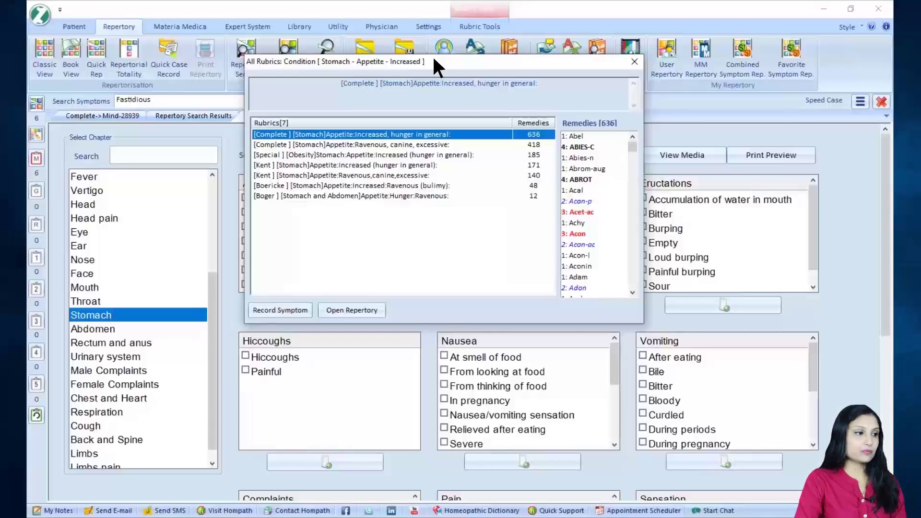
pyautogui.click(493, 145)
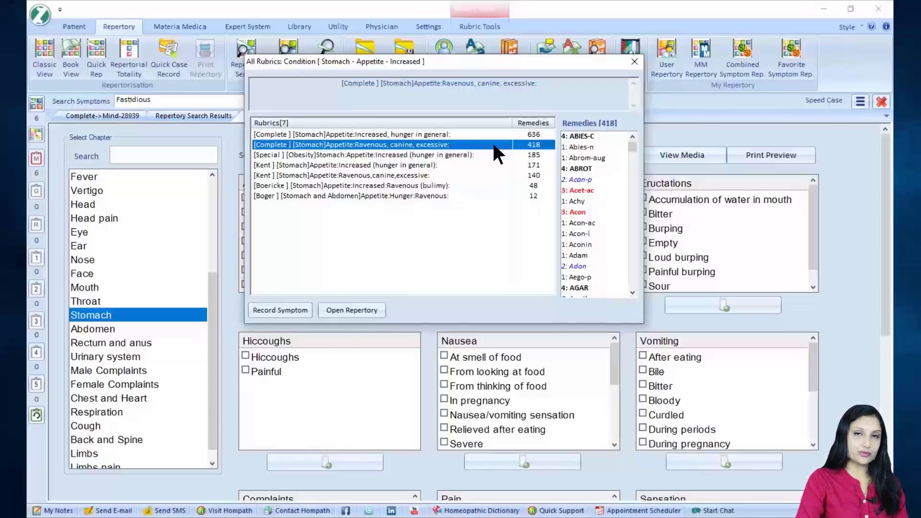
pyautogui.click(308, 310)
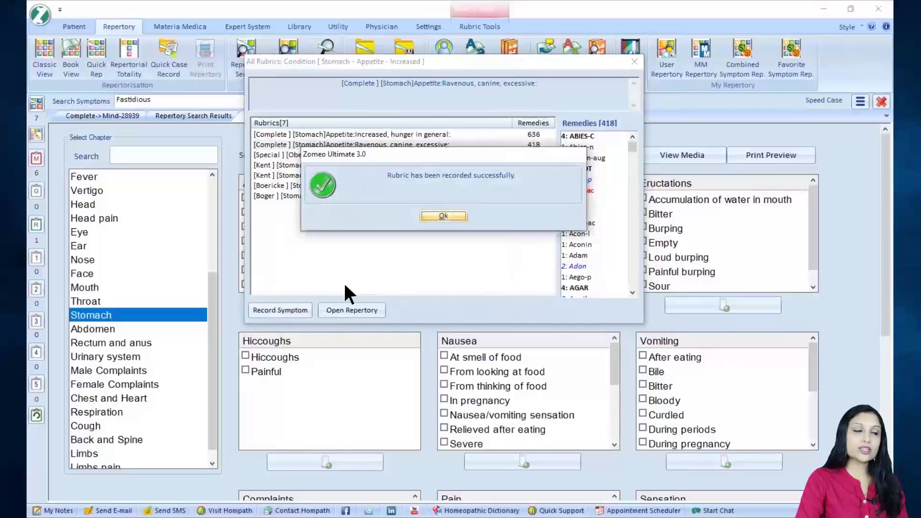
pyautogui.click(454, 217)
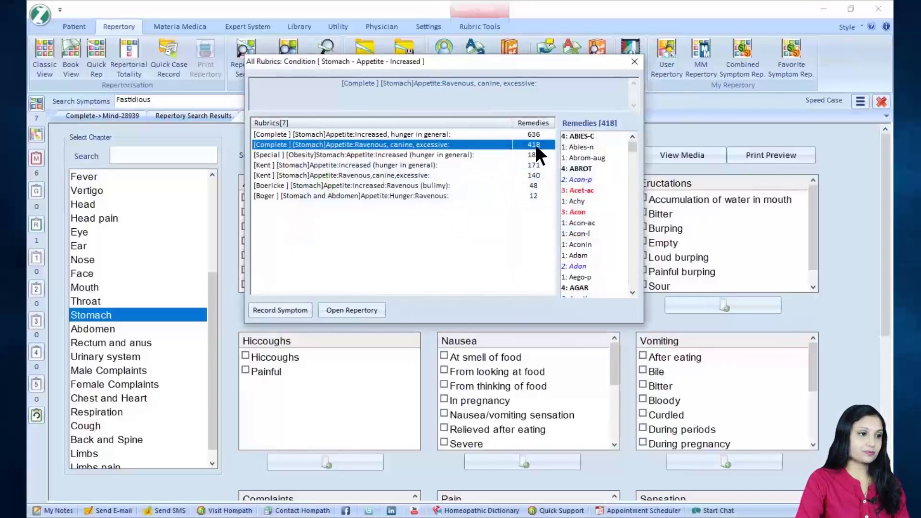
pyautogui.click(635, 60)
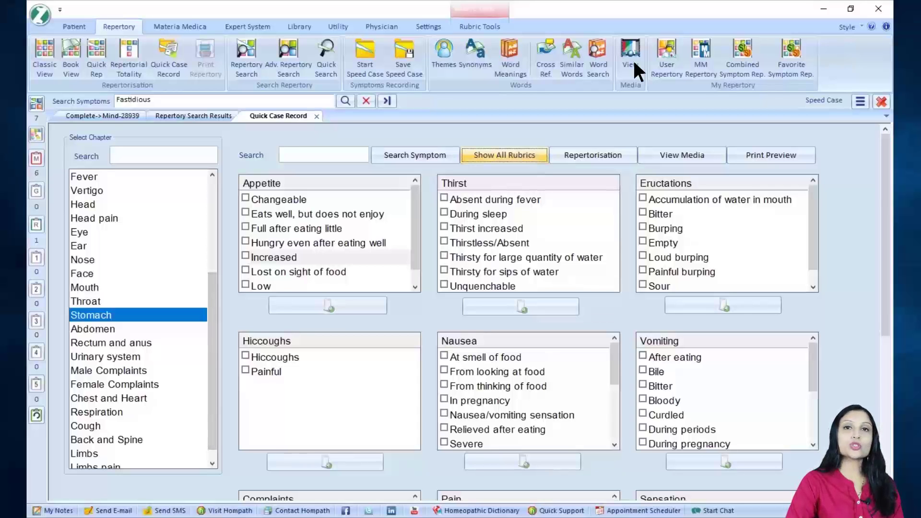
# - In the Urinary system chapter, show all rubrics for Frequent urination and record the Complete repertory's rubric Urination: Frequent
pyautogui.click(146, 354)
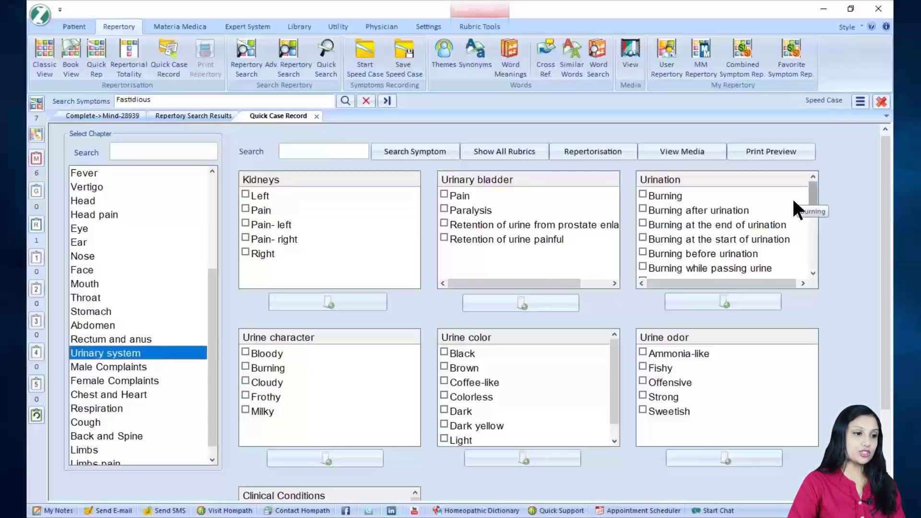
pyautogui.scroll(-2, 793, 197)
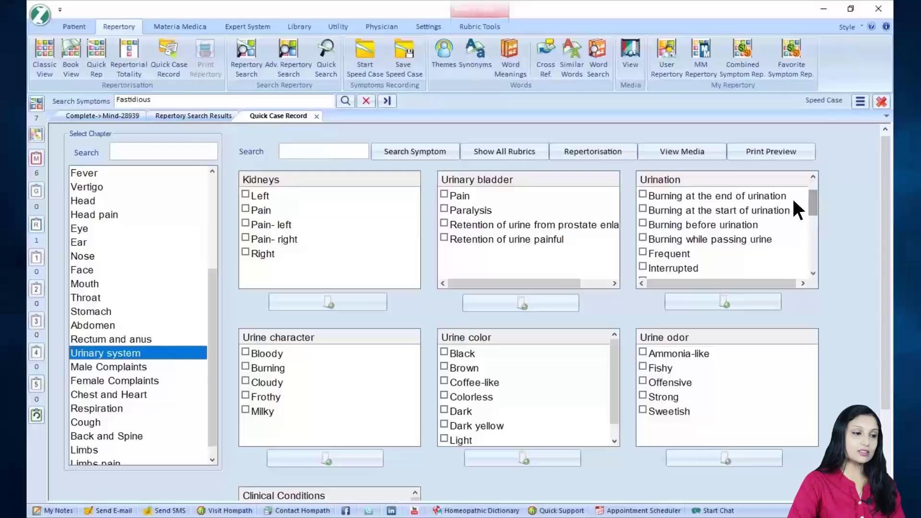
pyautogui.click(695, 253)
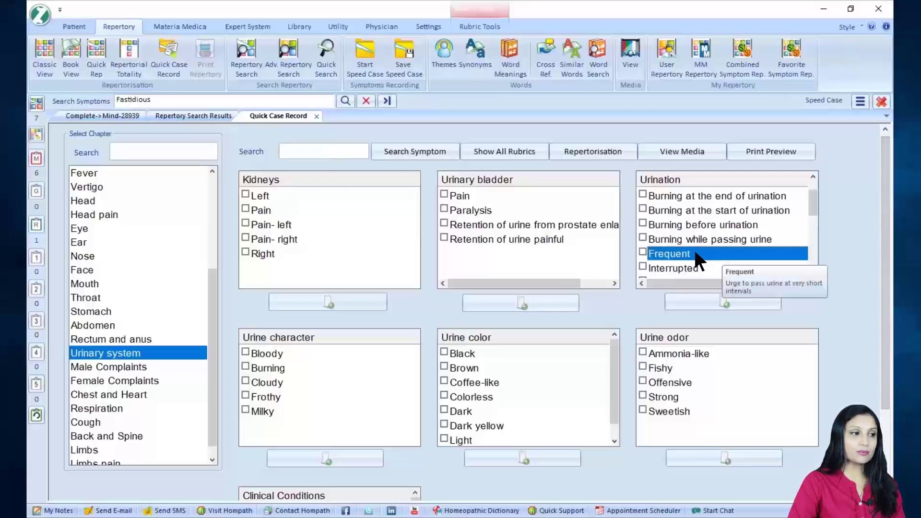
pyautogui.click(539, 149)
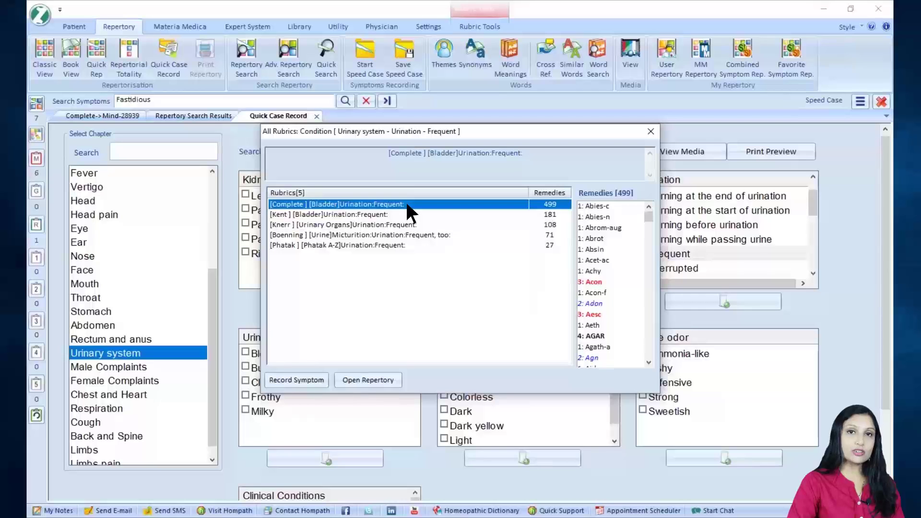
pyautogui.click(322, 382)
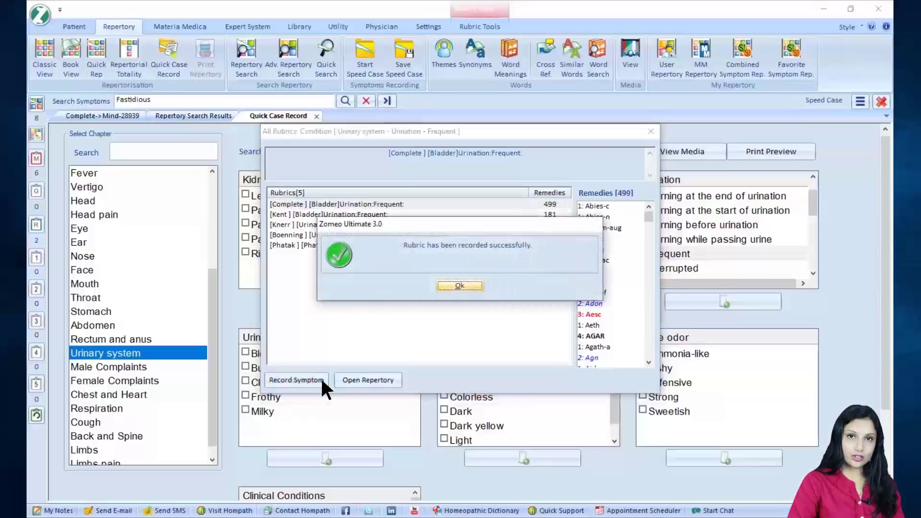
pyautogui.click(460, 286)
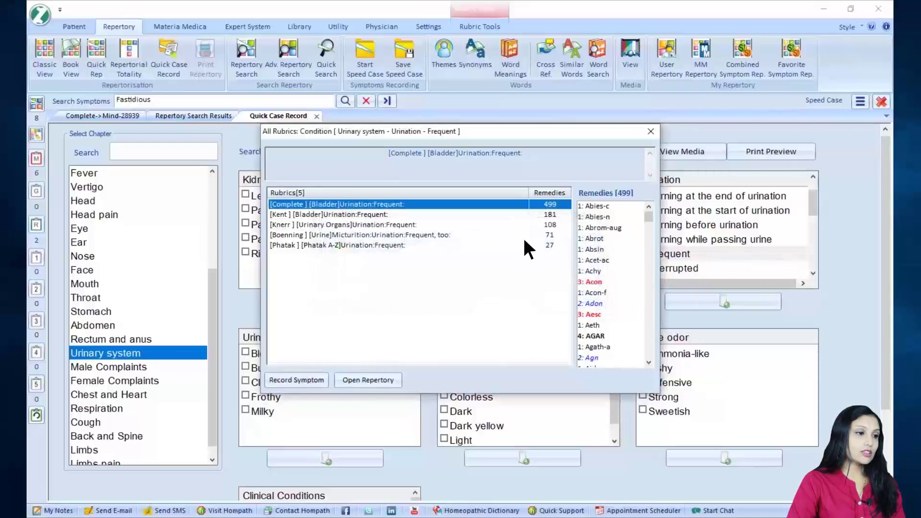
pyautogui.click(650, 130)
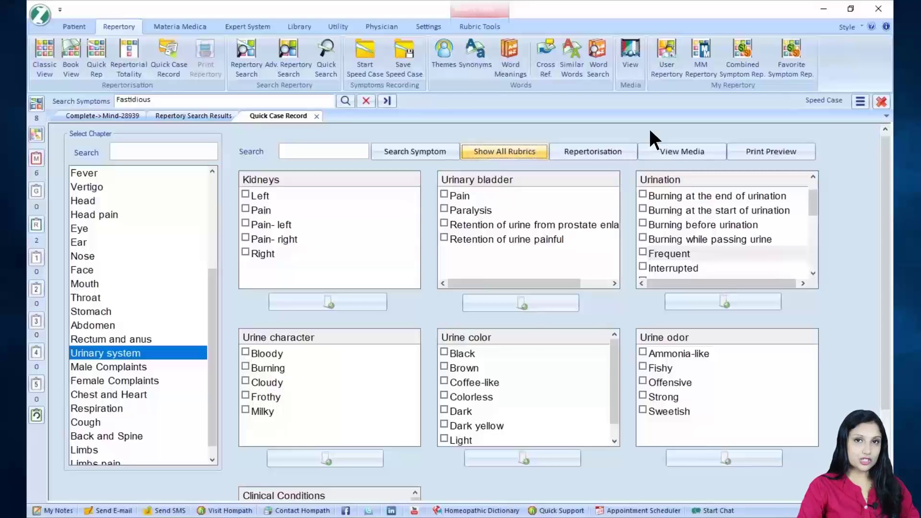
# - Repertorise the recorded rubrics and apply a Remedy Property Filter for Hot thermal state, Increased appetite and Only Polycrest
pyautogui.click(41, 108)
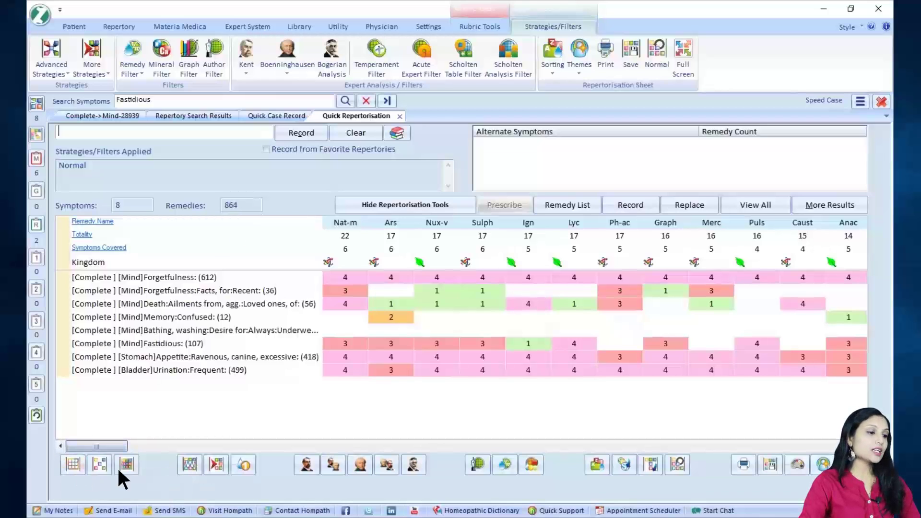
pyautogui.click(537, 469)
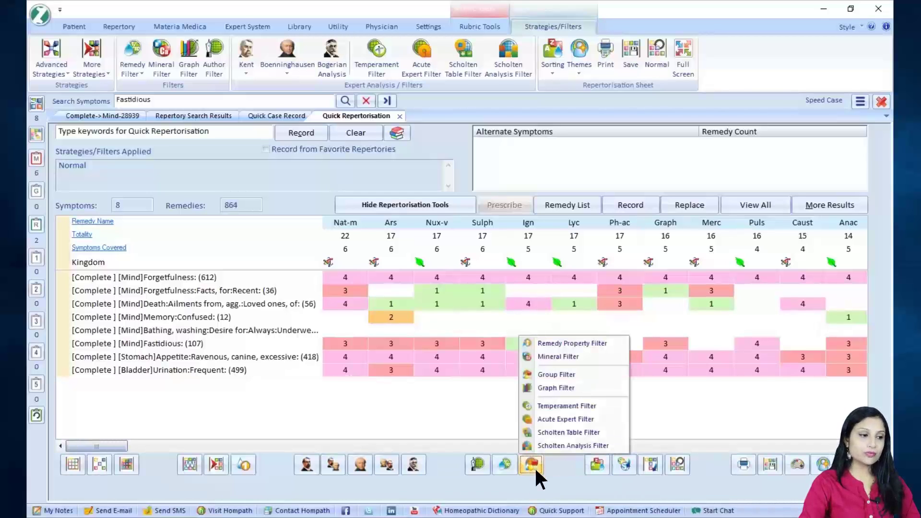
pyautogui.click(612, 339)
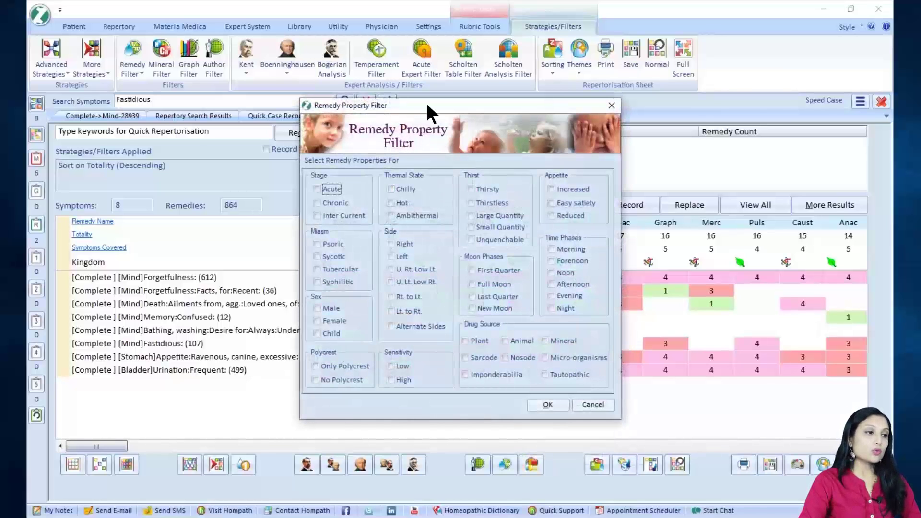
pyautogui.moveTo(426, 105); pyautogui.dragTo(432, 109)
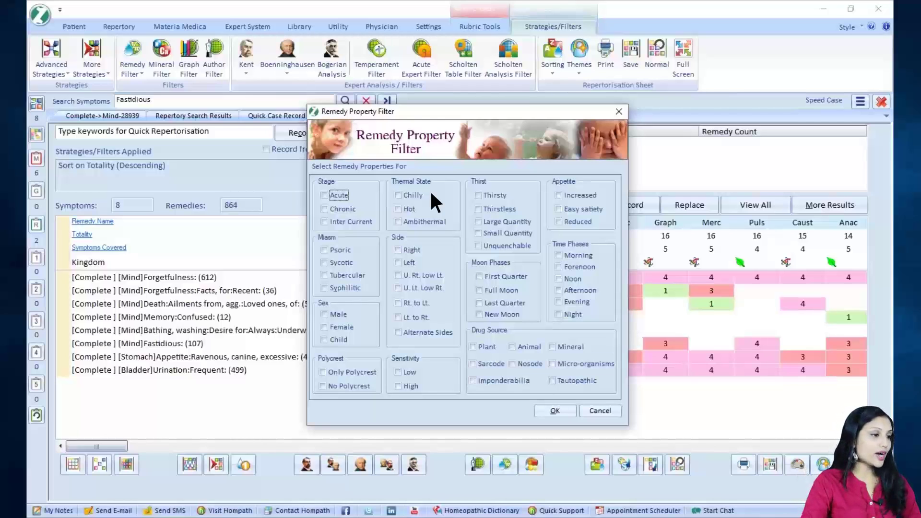
pyautogui.click(398, 209)
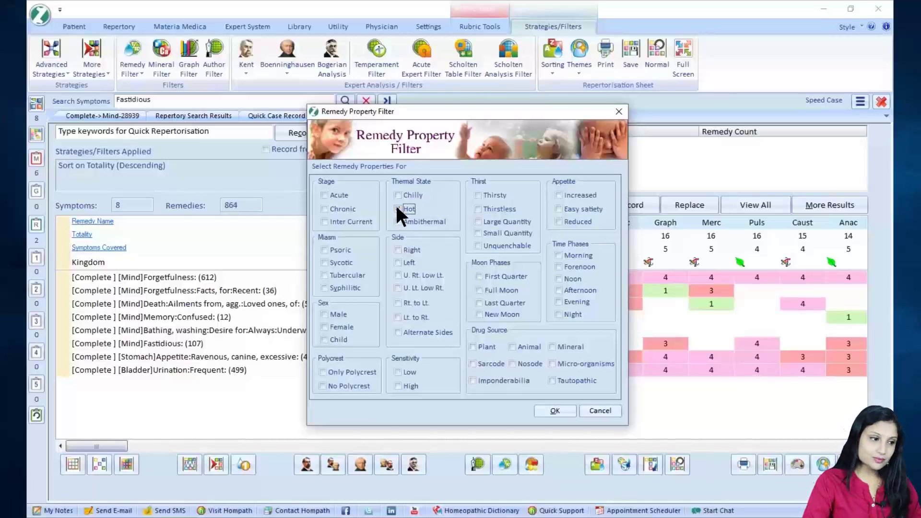
pyautogui.click(558, 195)
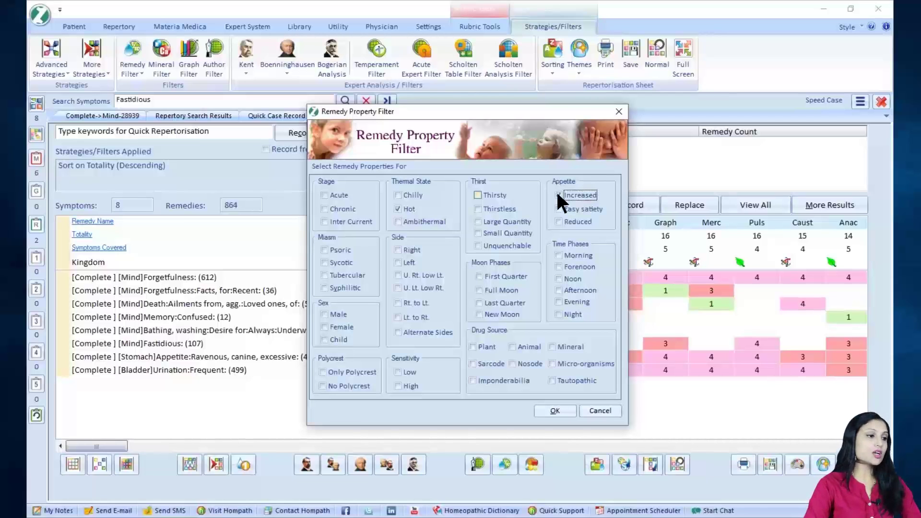
pyautogui.click(323, 373)
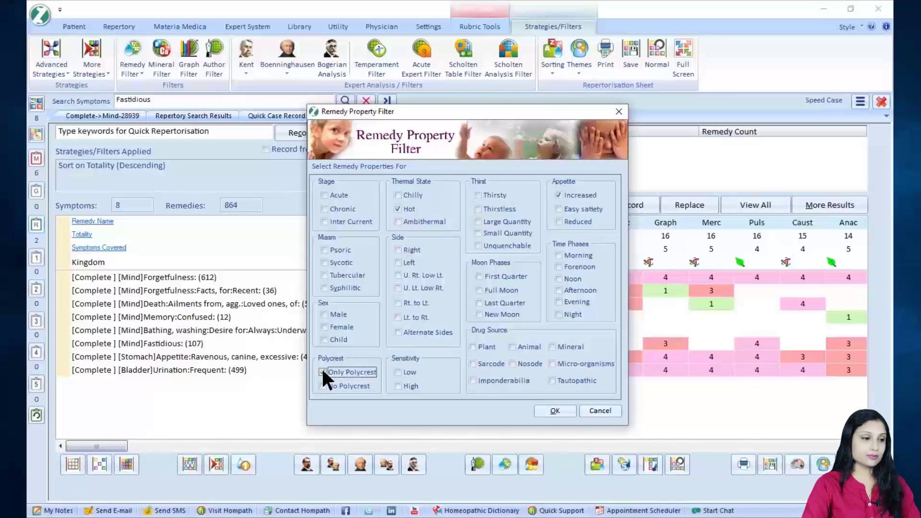
pyautogui.click(564, 410)
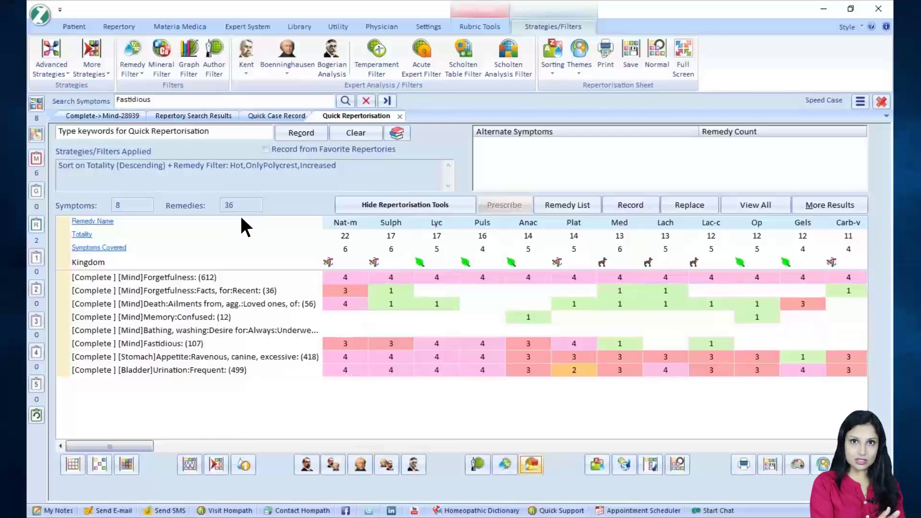
# - Run an Advance Cross Repertorisation on the rubrics Forgetfulness, Forgetfulness: Facts, for: Recent, Death: Ailments from: Loved ones, and Fastidious
pyautogui.click(108, 465)
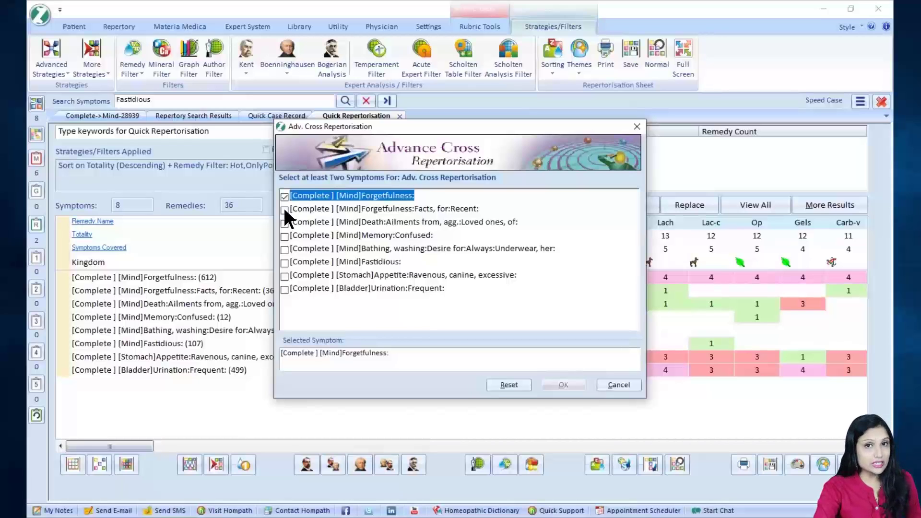
pyautogui.click(285, 210)
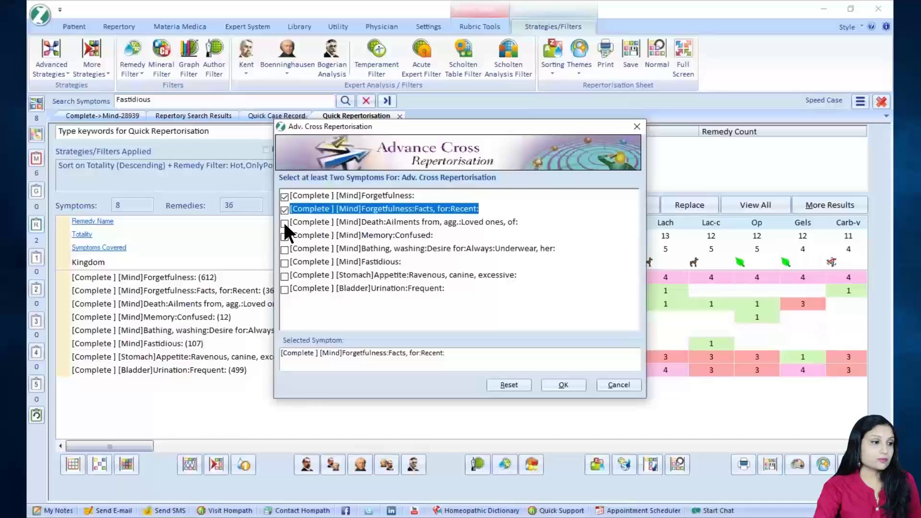
pyautogui.click(285, 222)
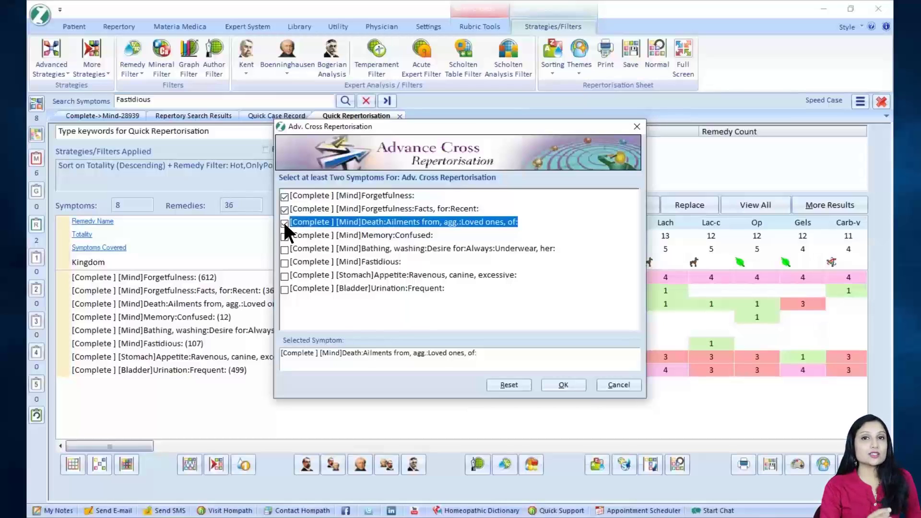
pyautogui.click(285, 262)
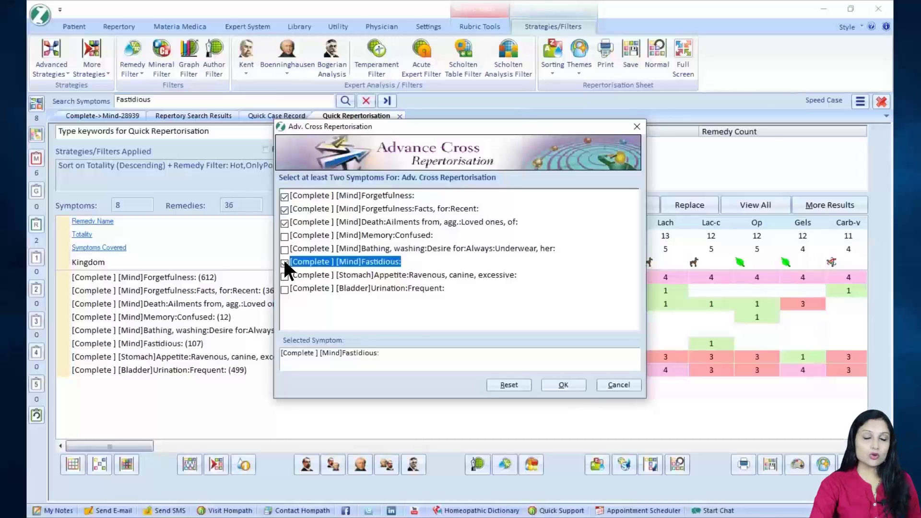
pyautogui.click(575, 385)
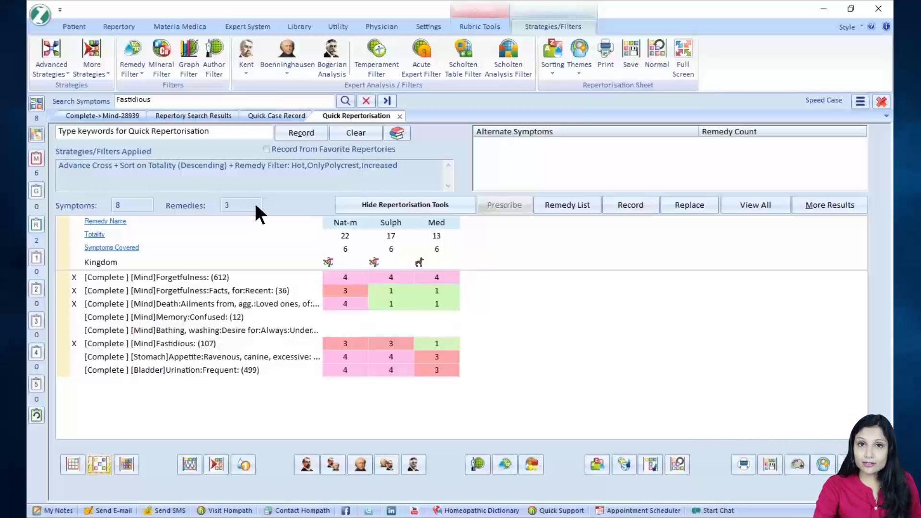
# - Read the Keynotes of the remedy Nat-m in a maximized window and close them
pyautogui.rightClick(364, 222)
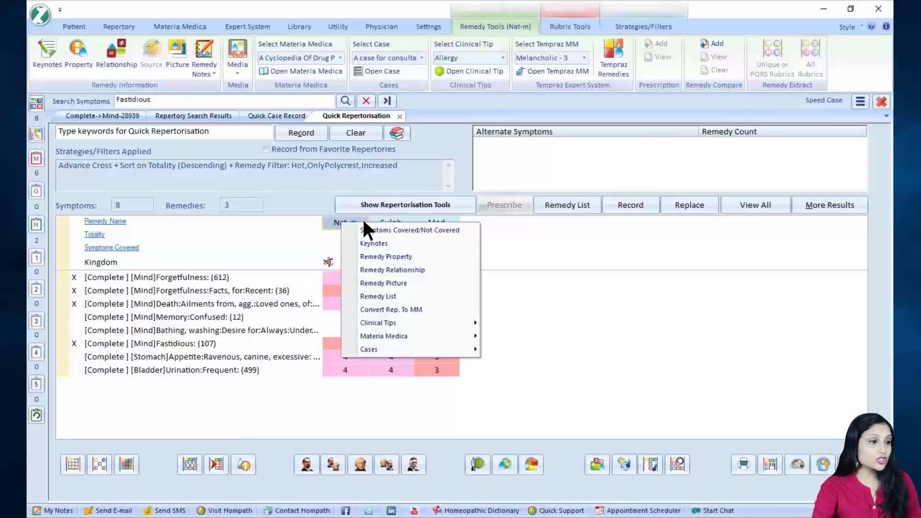
pyautogui.click(434, 244)
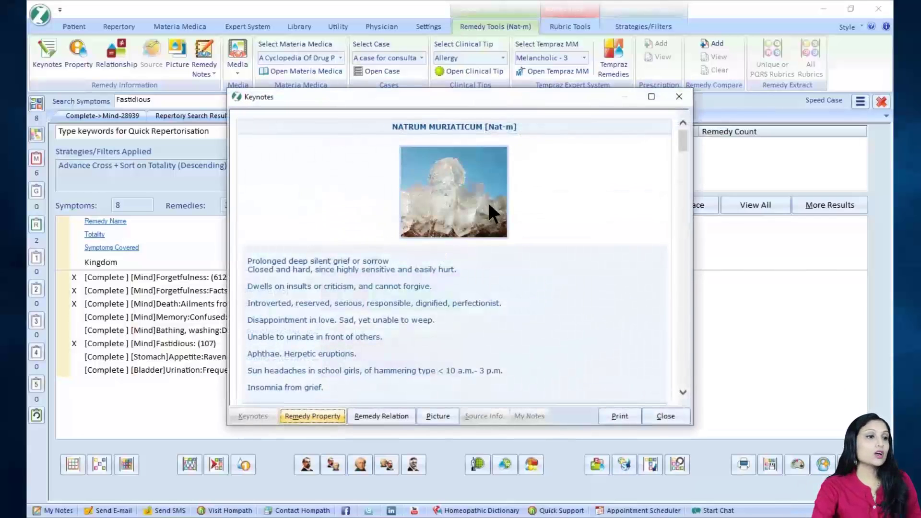
pyautogui.click(651, 97)
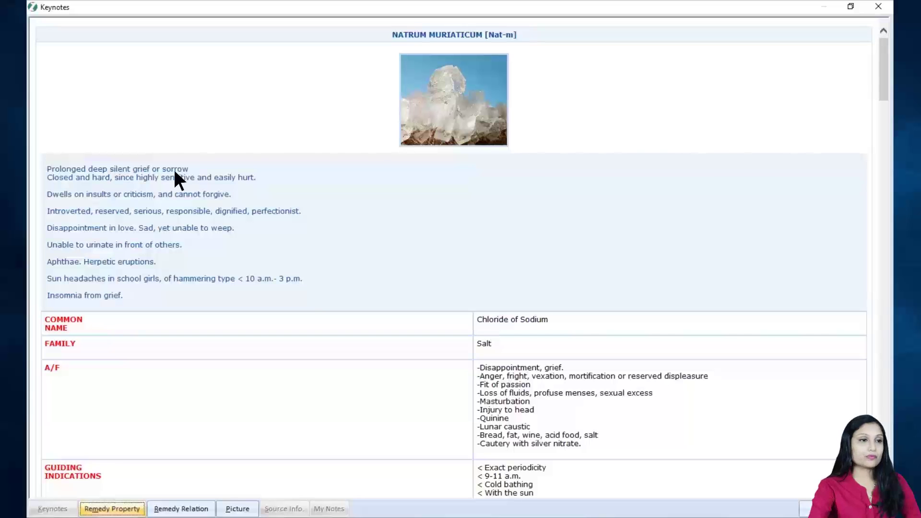
pyautogui.click(879, 7)
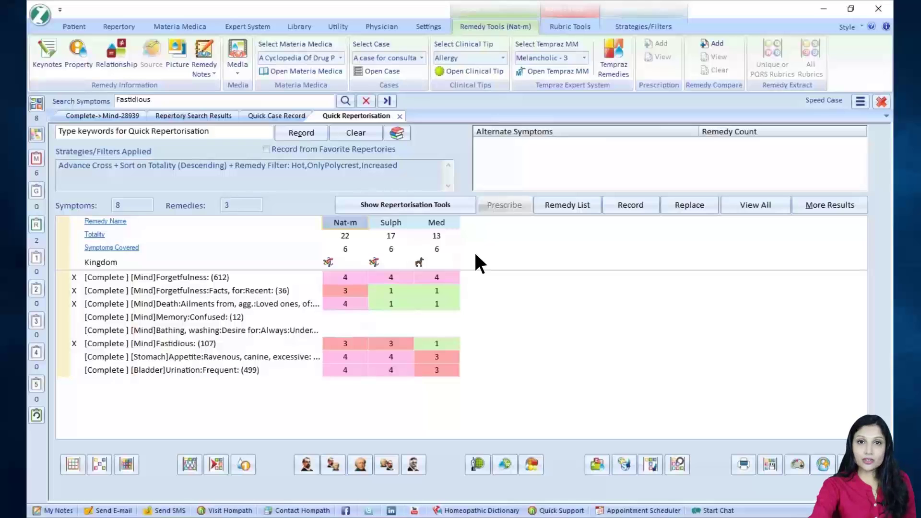
# - Open the Potency Selector and set the patient's age to Adult, sleep to Good and nutrition to Good
pyautogui.click(338, 29)
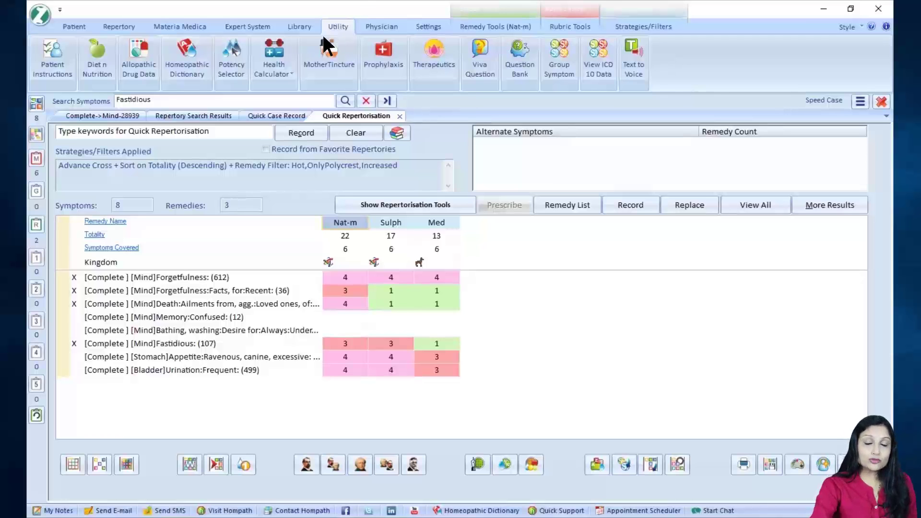
pyautogui.click(231, 83)
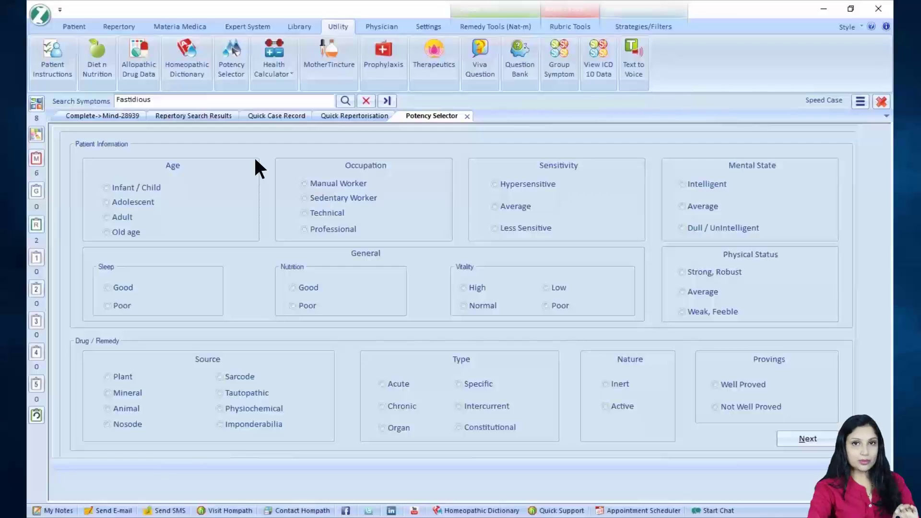
pyautogui.click(106, 217)
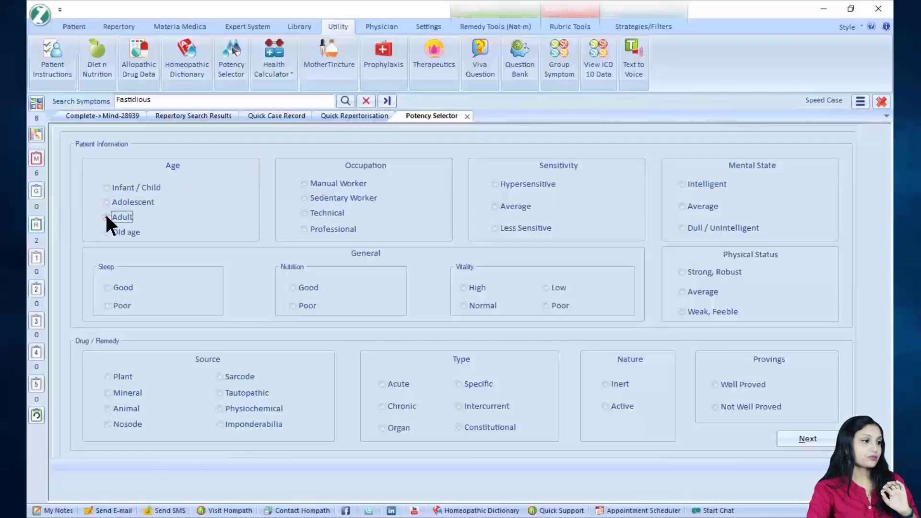
pyautogui.click(107, 288)
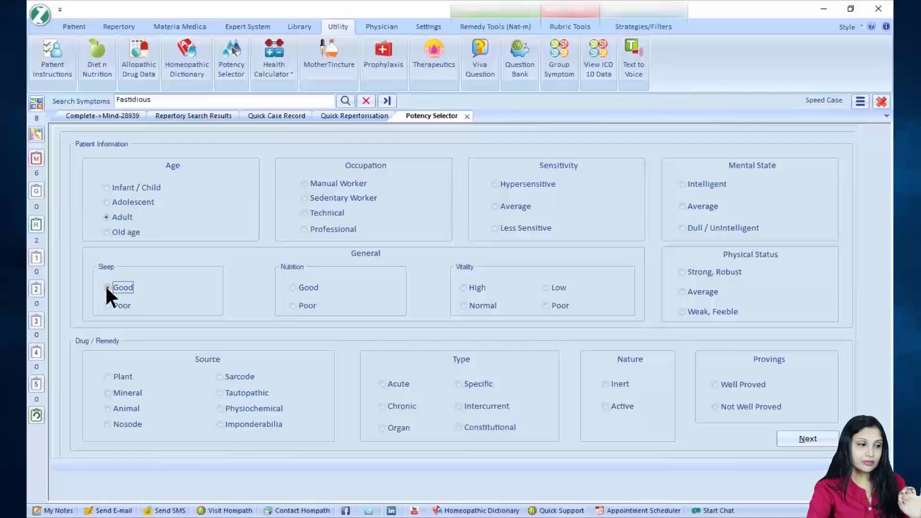
pyautogui.click(291, 287)
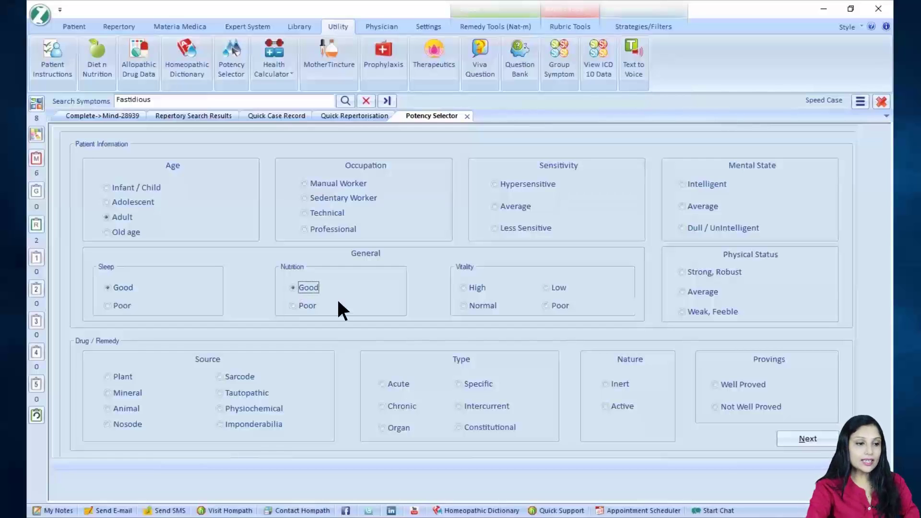
# - In the Potency Selector's disease information, mark Characteristic Symptoms as predominant and request the potency result
pyautogui.click(825, 436)
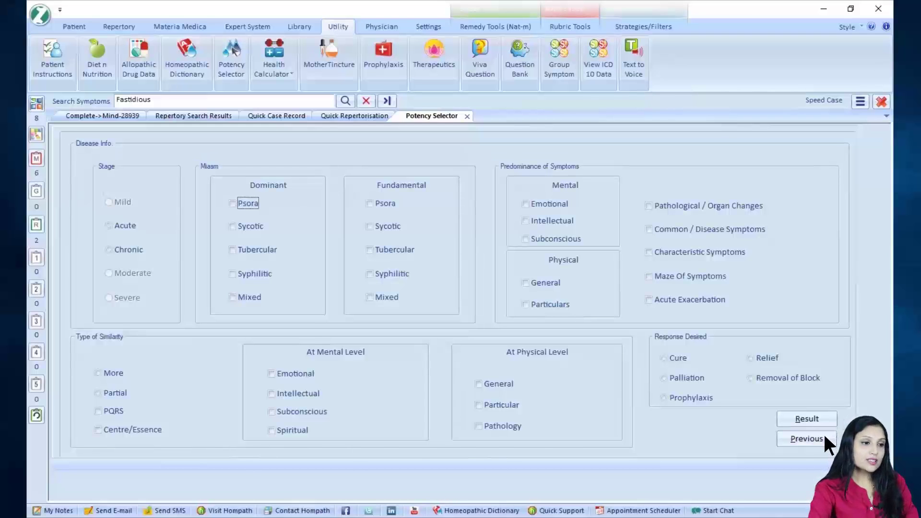
pyautogui.click(648, 252)
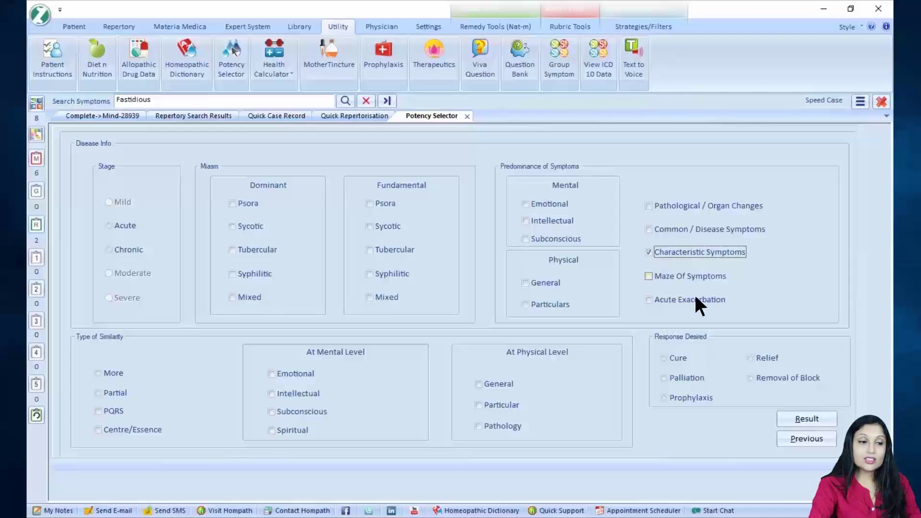
pyautogui.click(822, 420)
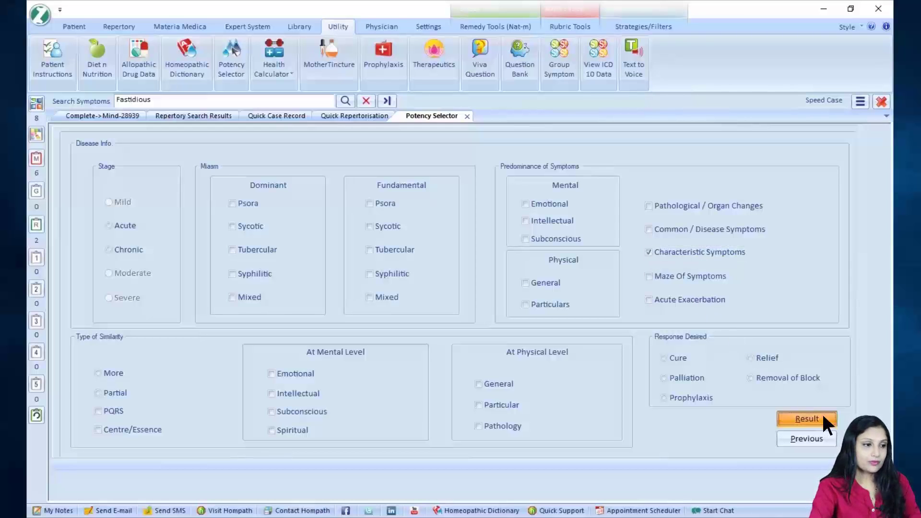